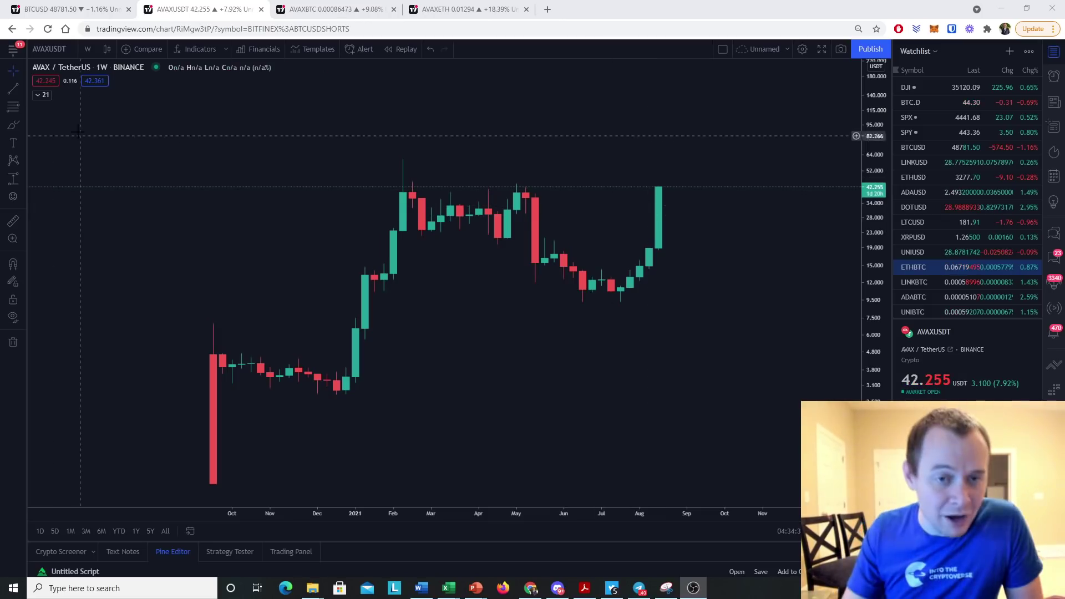
Step: Draw range lines at about 23.8 and 40, then brush a loop around the late-2020 sideways candles
left_click(12, 87)
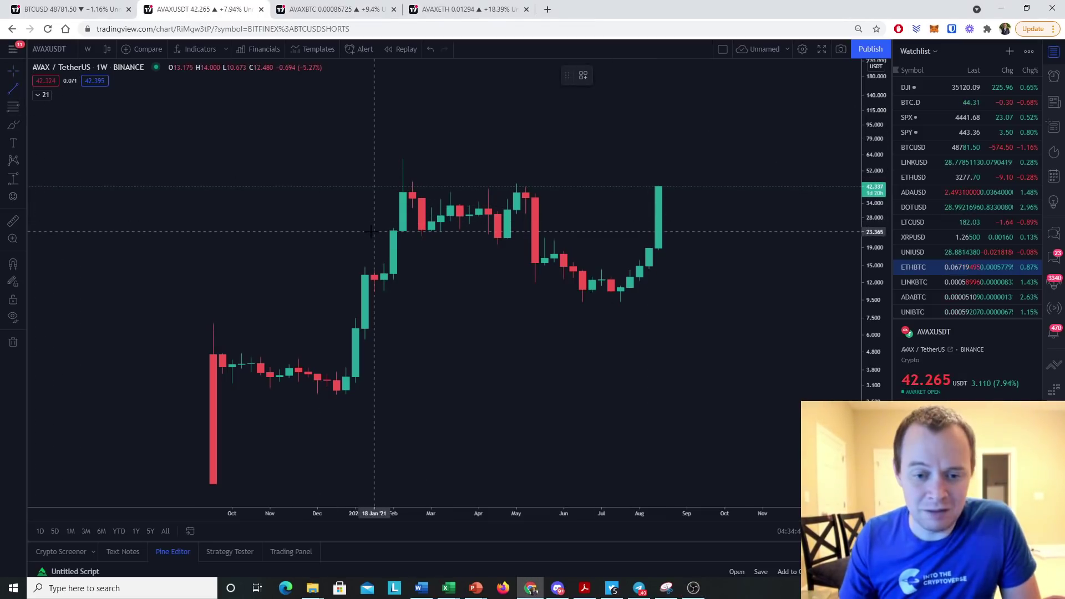
left_click_drag(366, 230, 714, 230)
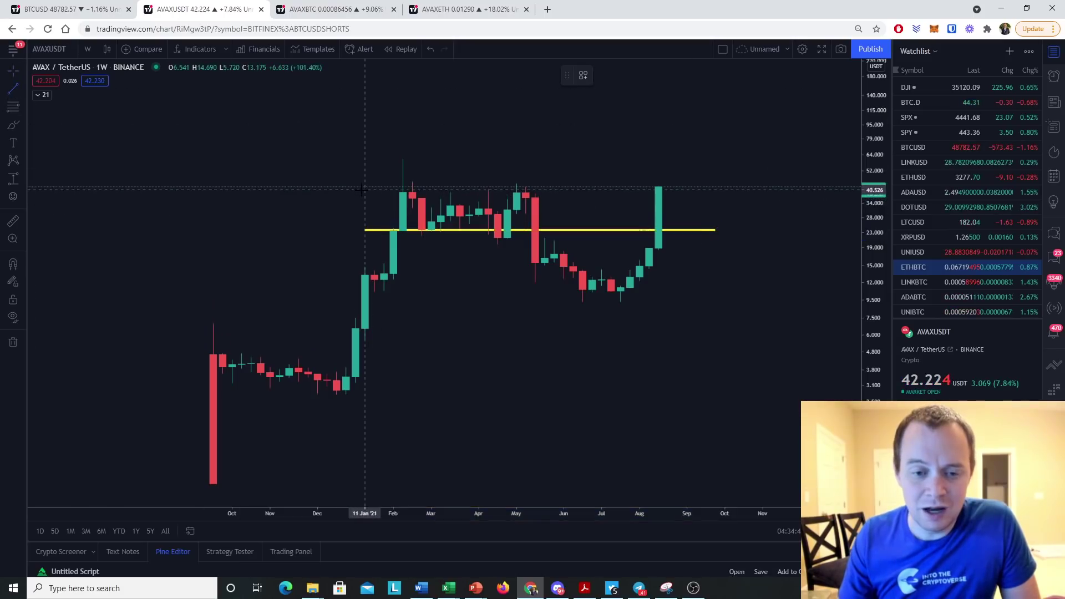
left_click_drag(364, 190, 715, 191)
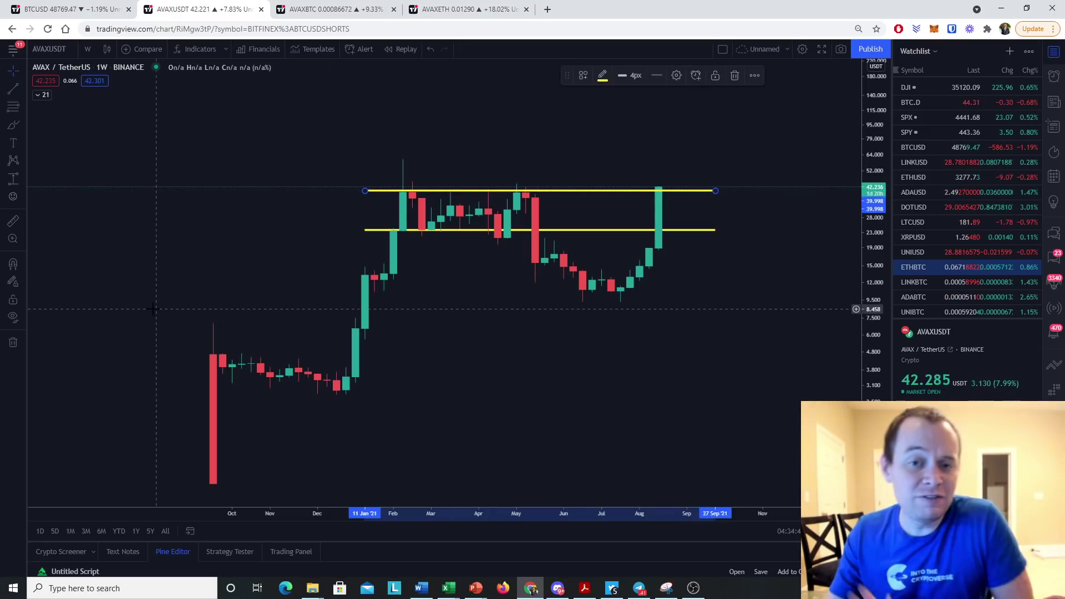
left_click(4, 133)
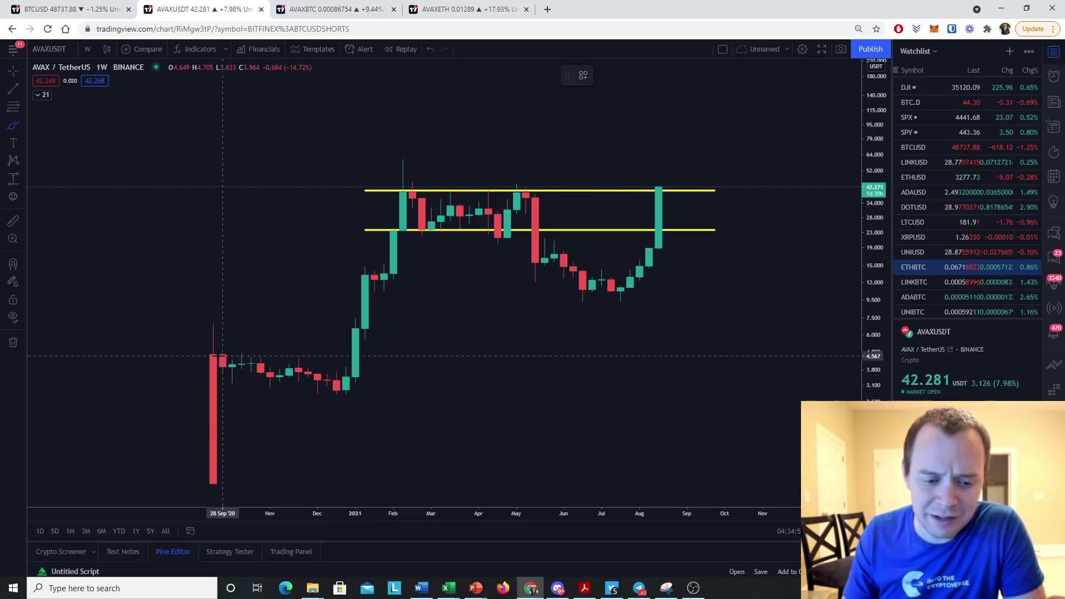
mouse_move(222, 356)
left_mouse_down()
mouse_move(349, 375)
mouse_move(322, 391)
mouse_move(355, 357)
mouse_move(365, 376)
left_mouse_up()
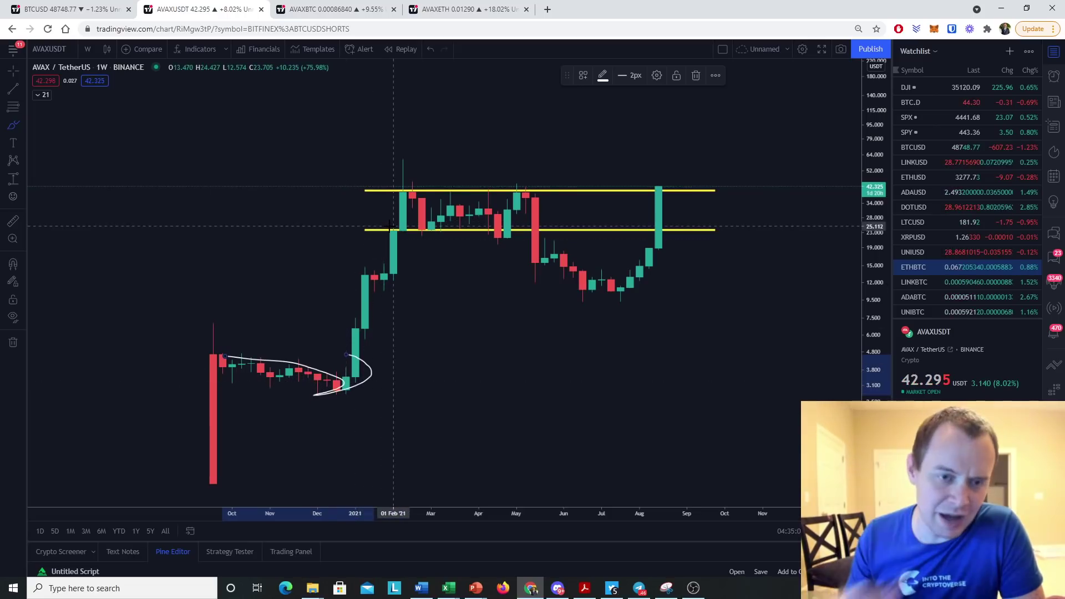
Step: On the BTC/USD weekly chart, add a text label on the January 2021 candle, then delete it
key("ctrl+1")
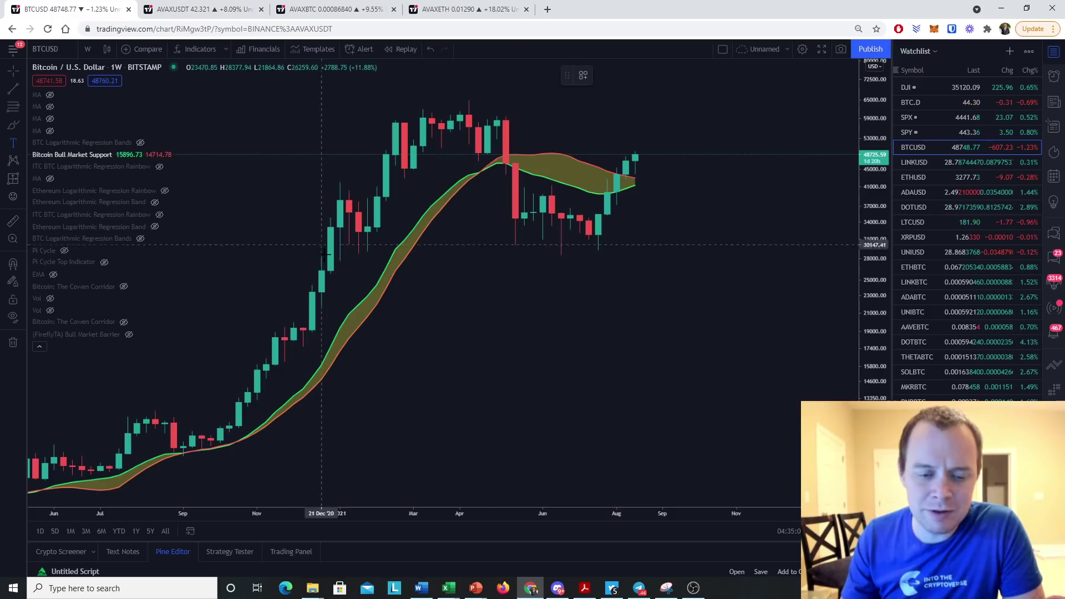
left_click(357, 205)
left_click(608, 172)
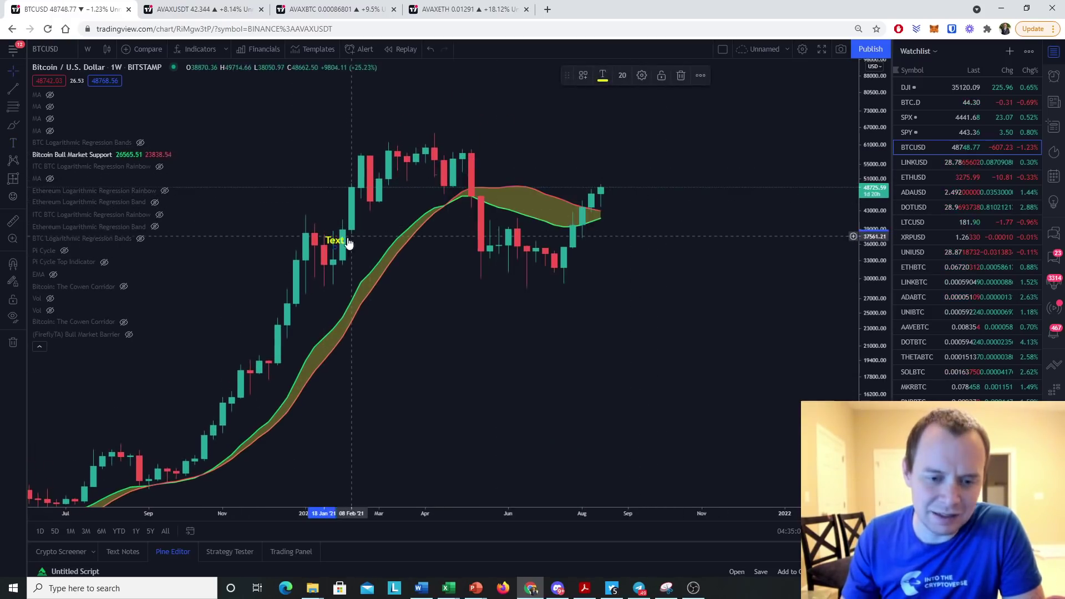
key("Delete")
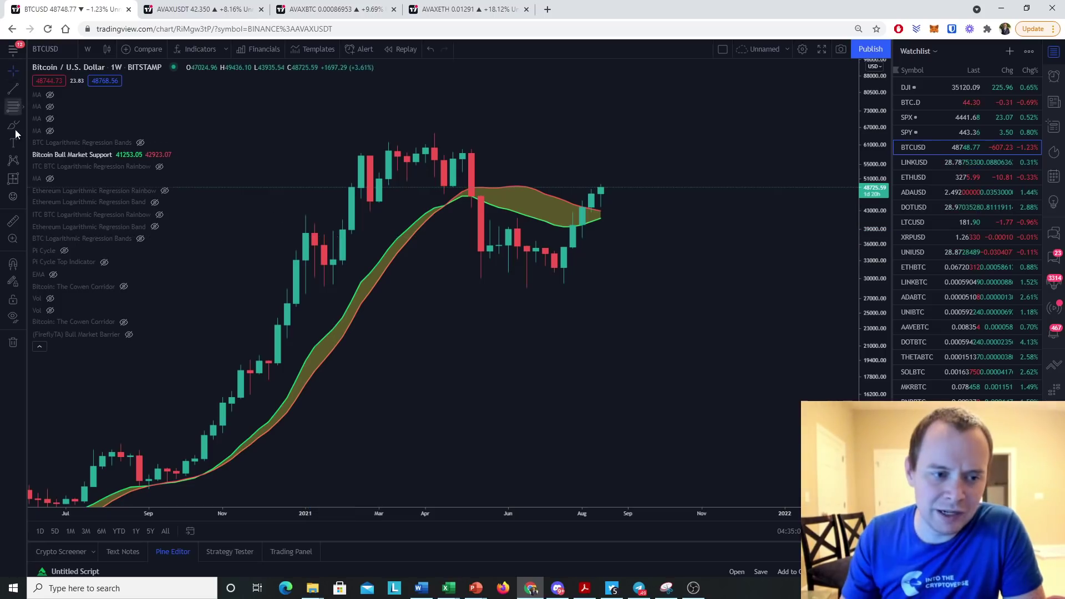
Step: Brush a circle around Bitcoin's early-2021 pause, then flip to the AVAXUSDT chart
left_click(14, 128)
mouse_move(349, 239)
left_mouse_down()
mouse_move(333, 211)
mouse_move(289, 255)
mouse_move(268, 236)
left_mouse_up()
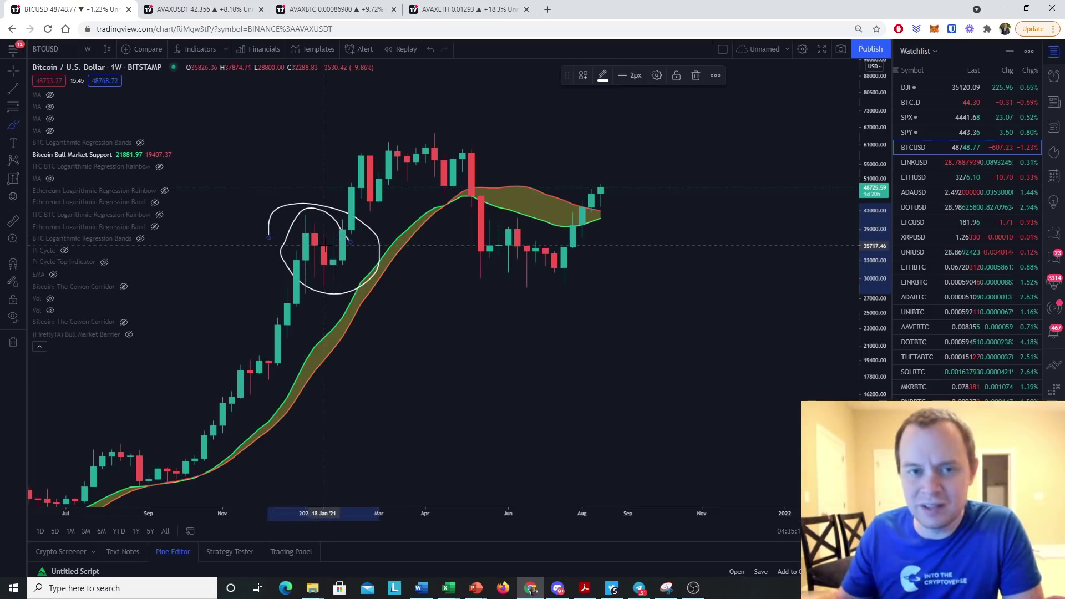
key("ctrl+Tab")
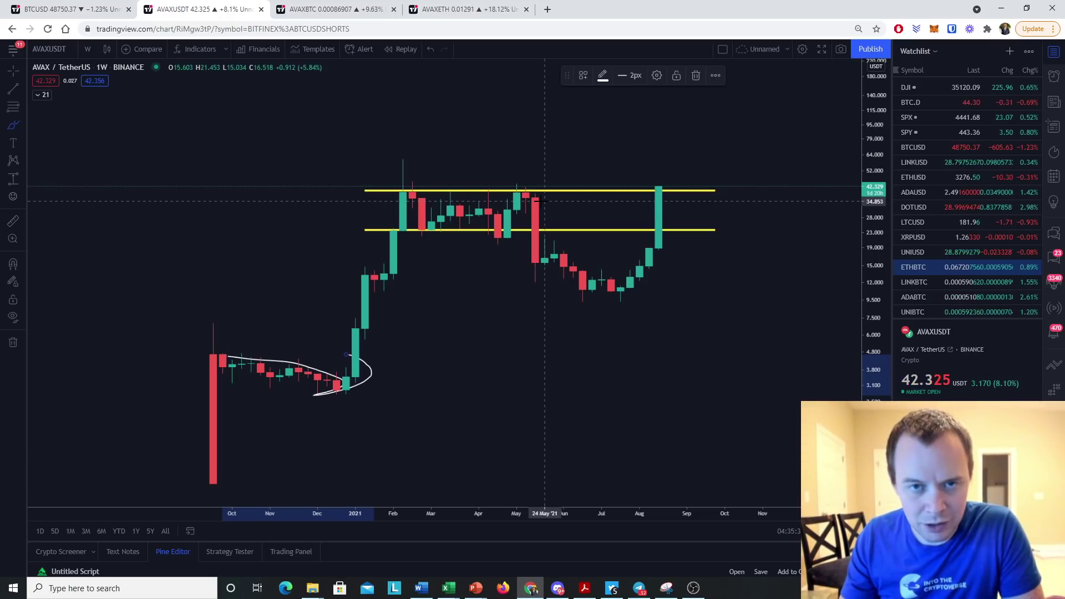
Step: Return to the BTC/USD chart and remove all its drawings
left_click(42, 6)
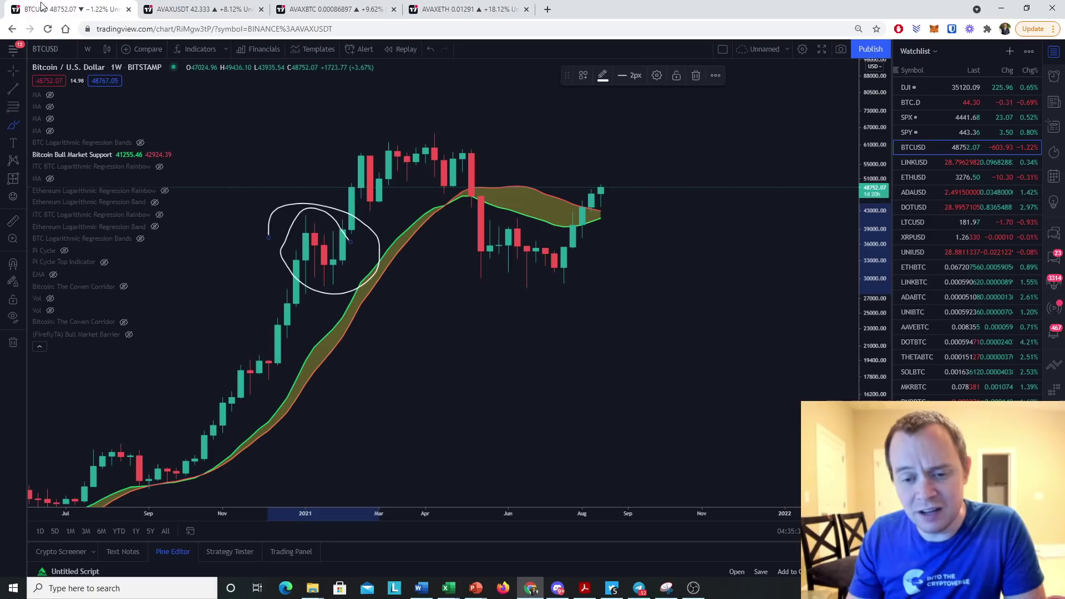
right_click(474, 291)
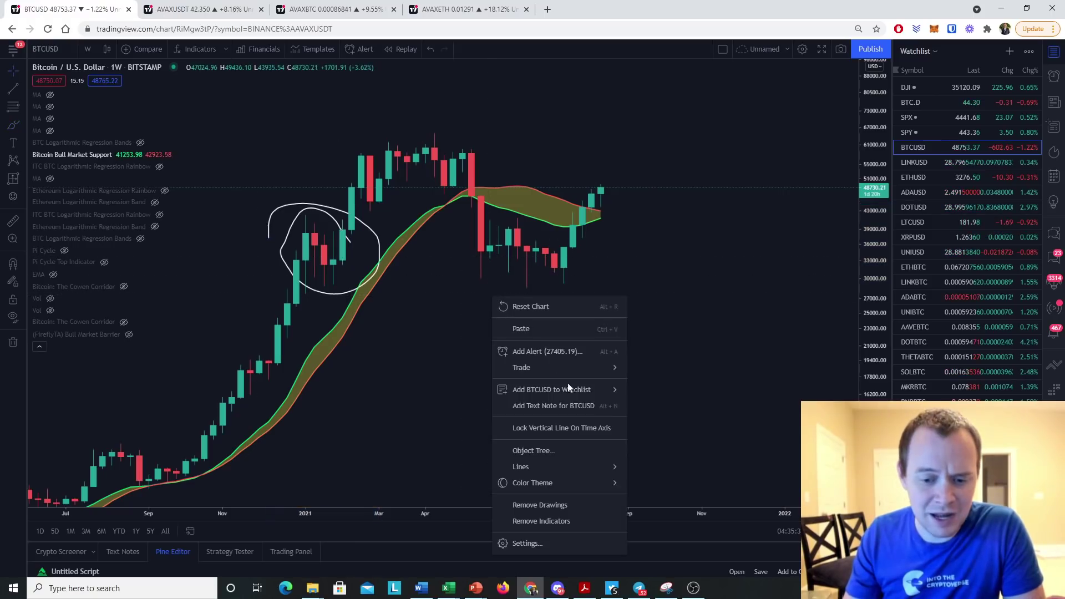
left_click(539, 503)
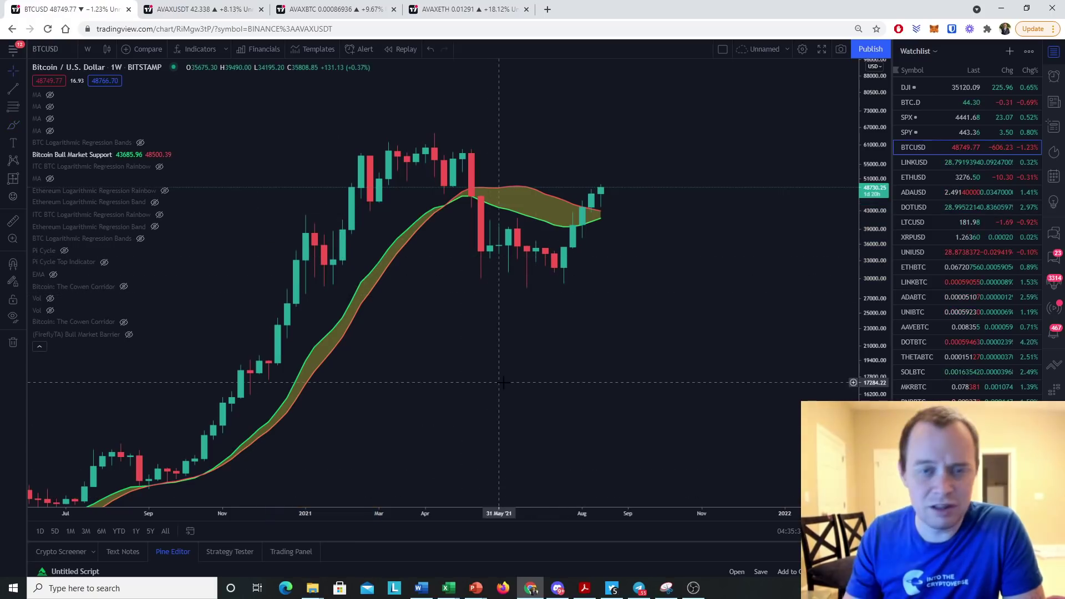
Step: Brush curves under the summer dip and around the August candles, then remove all drawings again
left_click(13, 125)
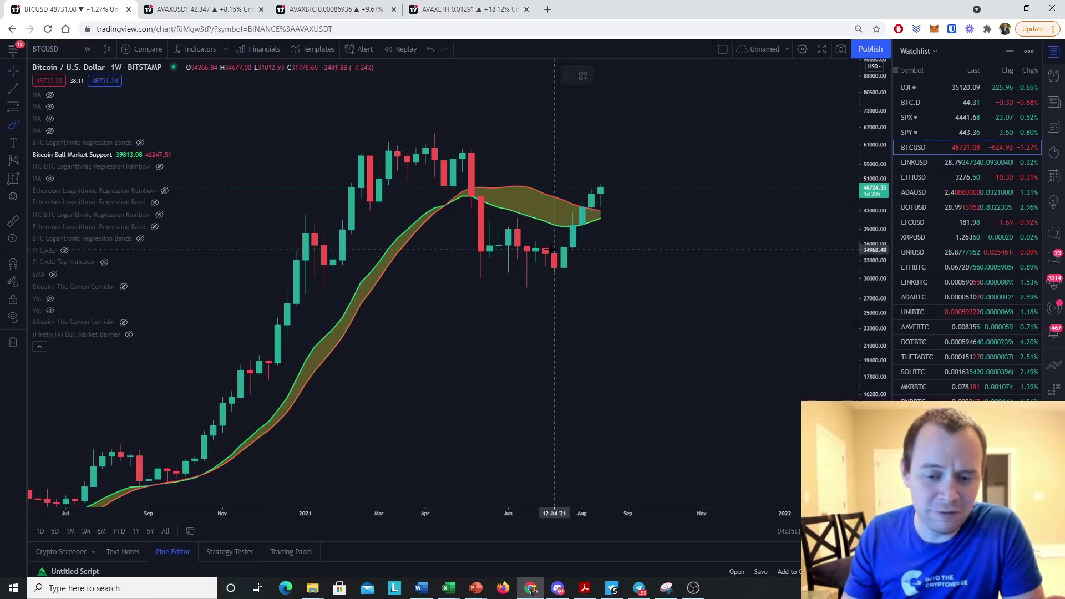
left_click_drag(479, 192, 601, 217)
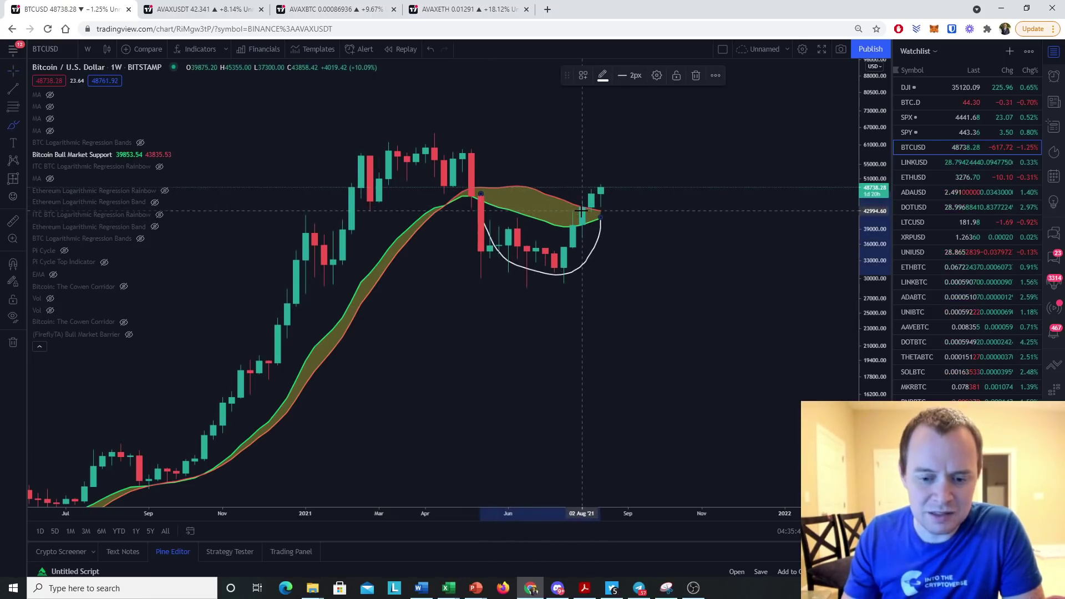
mouse_move(589, 205)
left_mouse_down()
mouse_move(586, 191)
mouse_move(606, 201)
mouse_move(588, 215)
left_mouse_up()
right_click(627, 292)
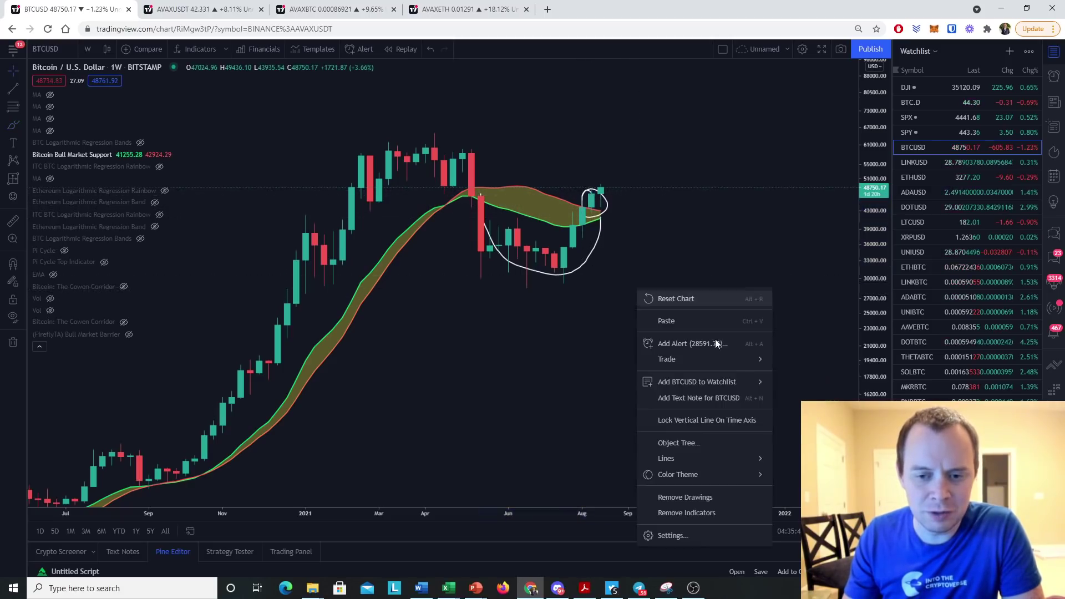
left_click(704, 496)
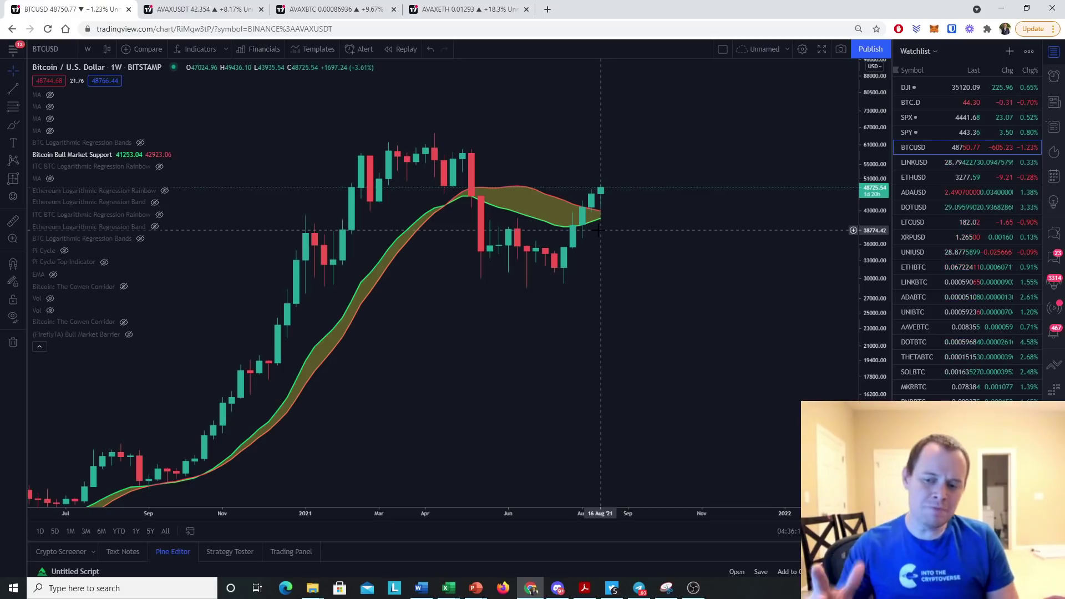
Step: Brush a circle around the latest Bitcoin candles, then switch to the AVAX/TetherUS chart
left_click(13, 124)
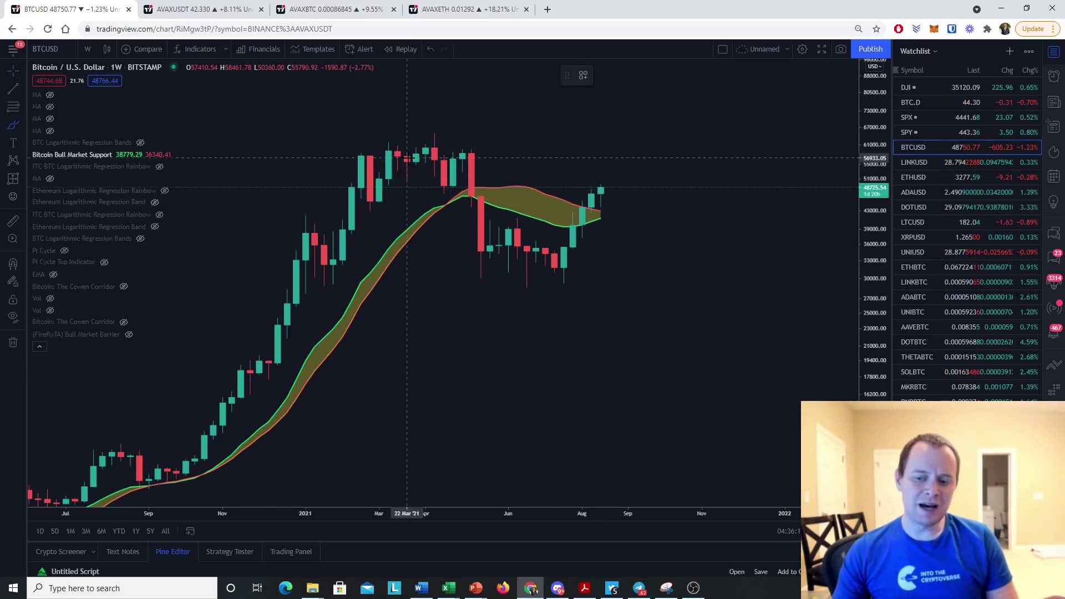
left_click_drag(645, 178, 546, 166)
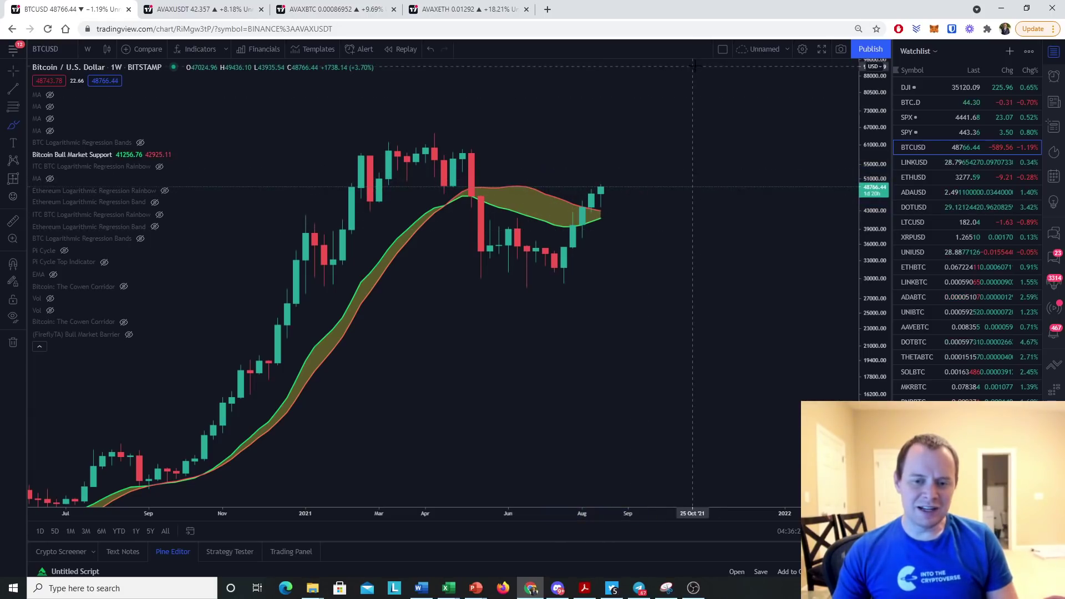
left_click(200, 9)
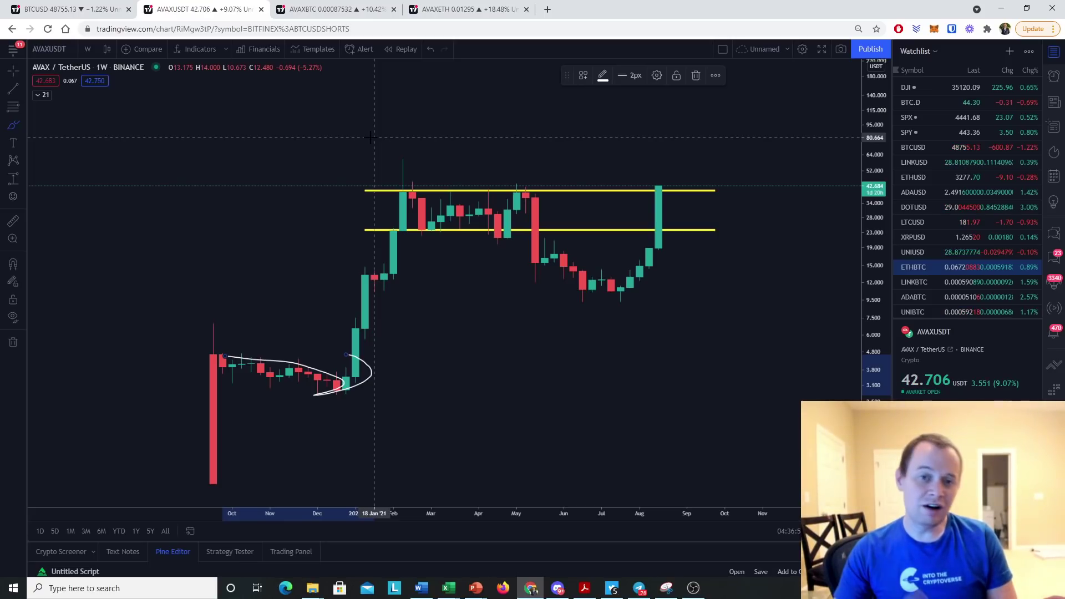
Step: Set the AVAX/BTC chart to the 1-week interval and pan the weekly candles into view
left_click(299, 5)
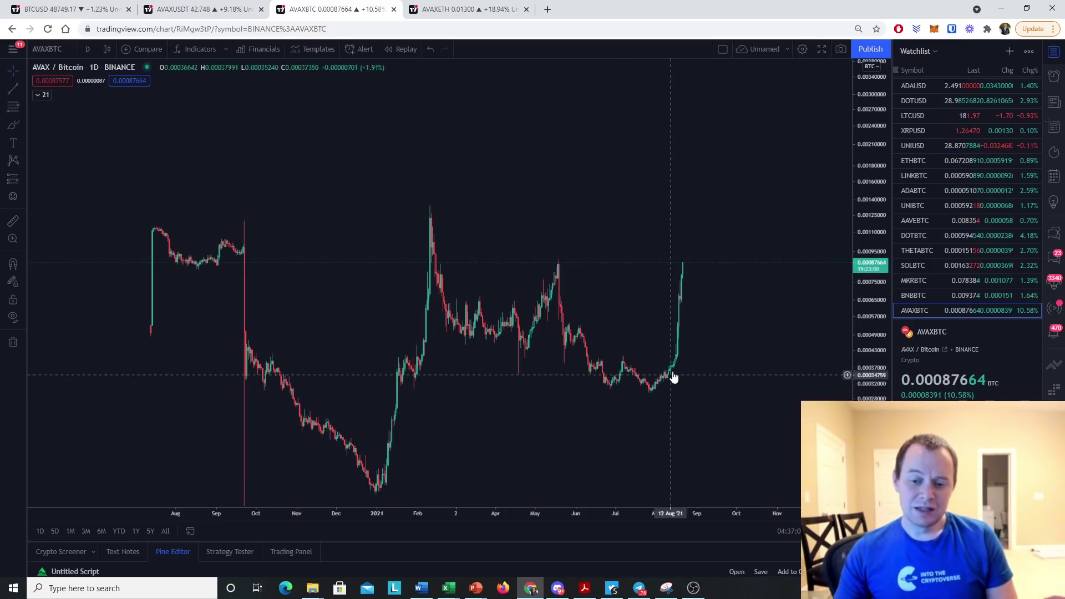
left_click(87, 48)
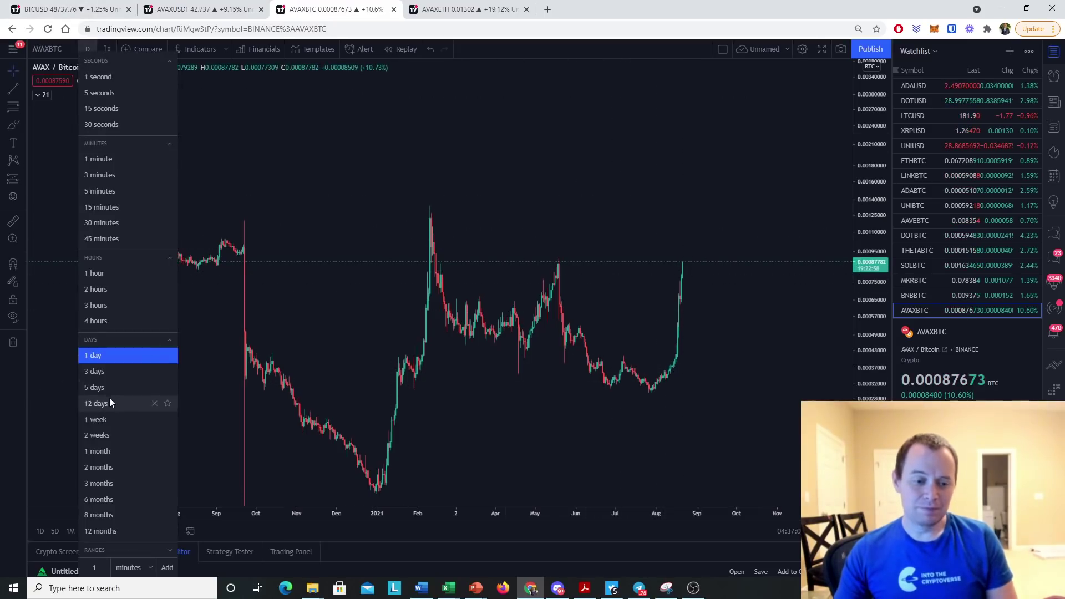
left_click(85, 417)
scroll(431, 312, "up", 5)
left_click_drag(430, 311, 670, 346)
left_click(69, 9)
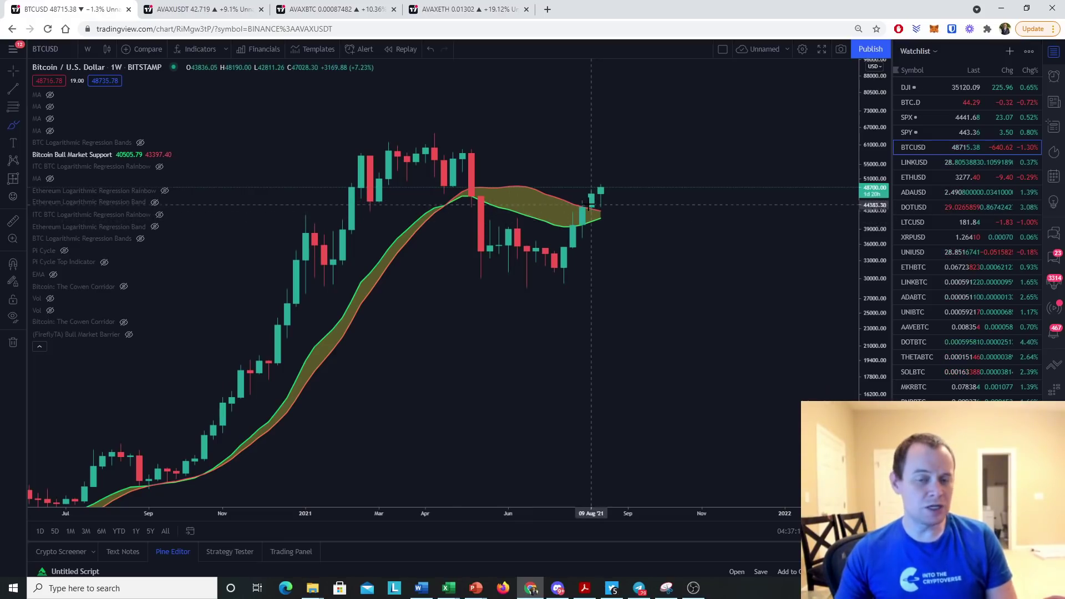
key("ctrl+3")
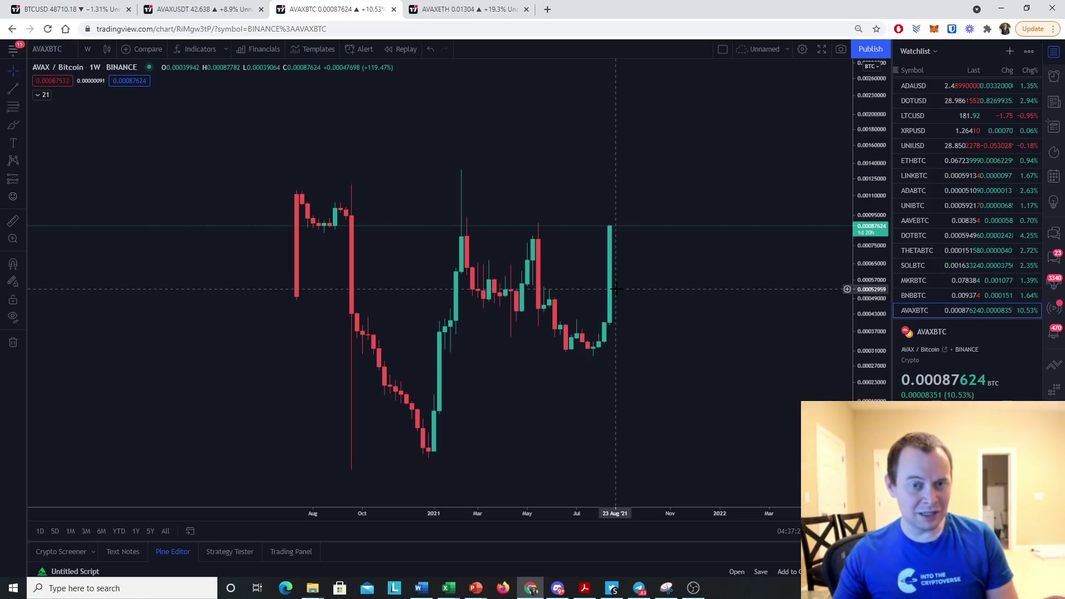
Step: Shift the AVAX/BTC candles right, then return to AVAX/USDT with the Measure tool selected
key("ctrl+shift+Tab")
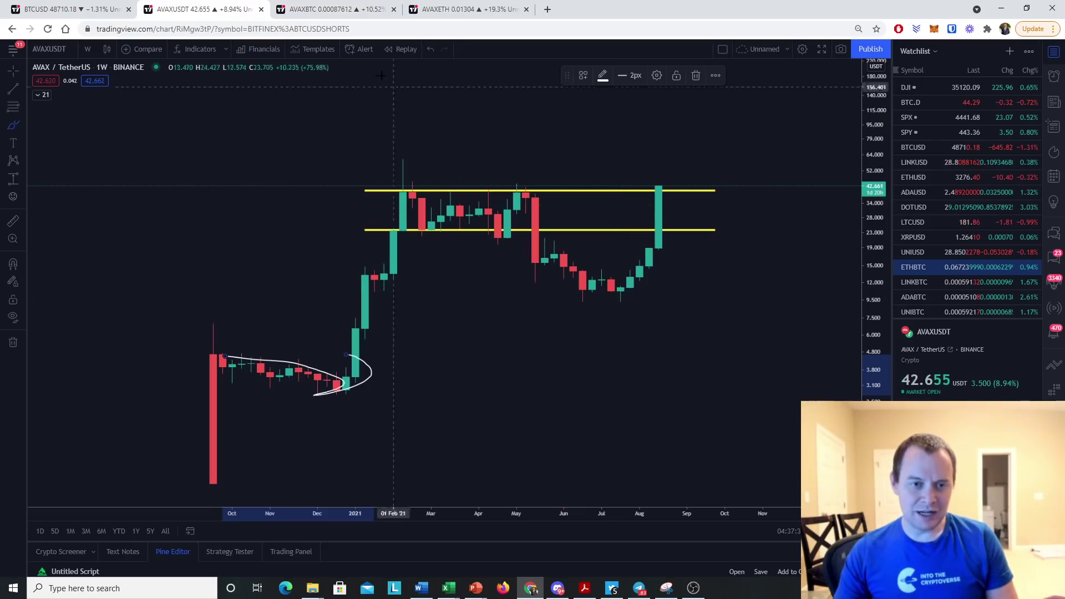
left_click(328, 5)
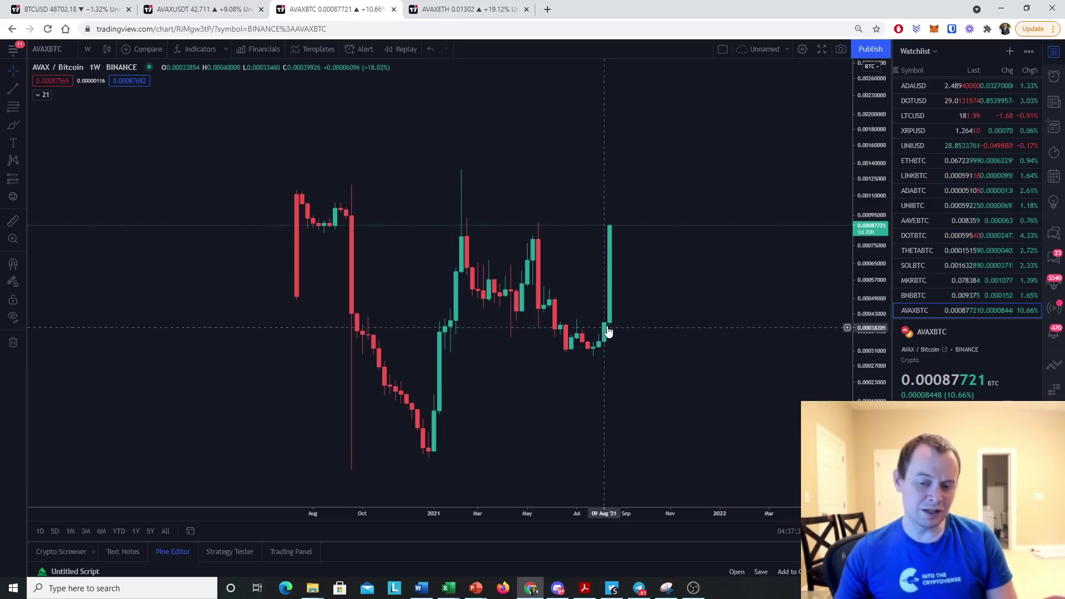
left_click_drag(635, 333, 703, 388)
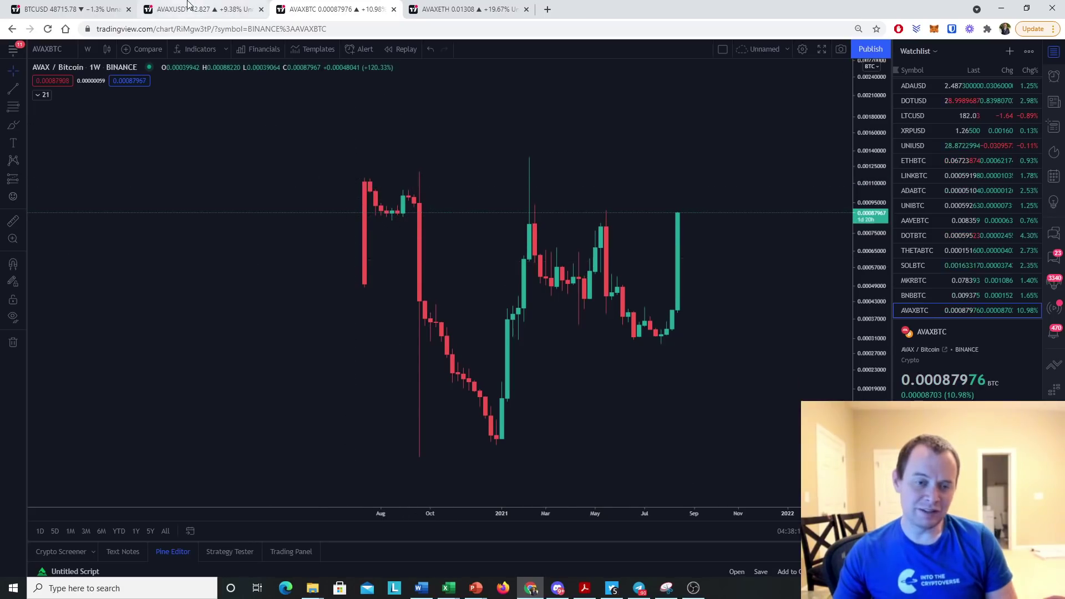
left_click(202, 9)
left_click(13, 178)
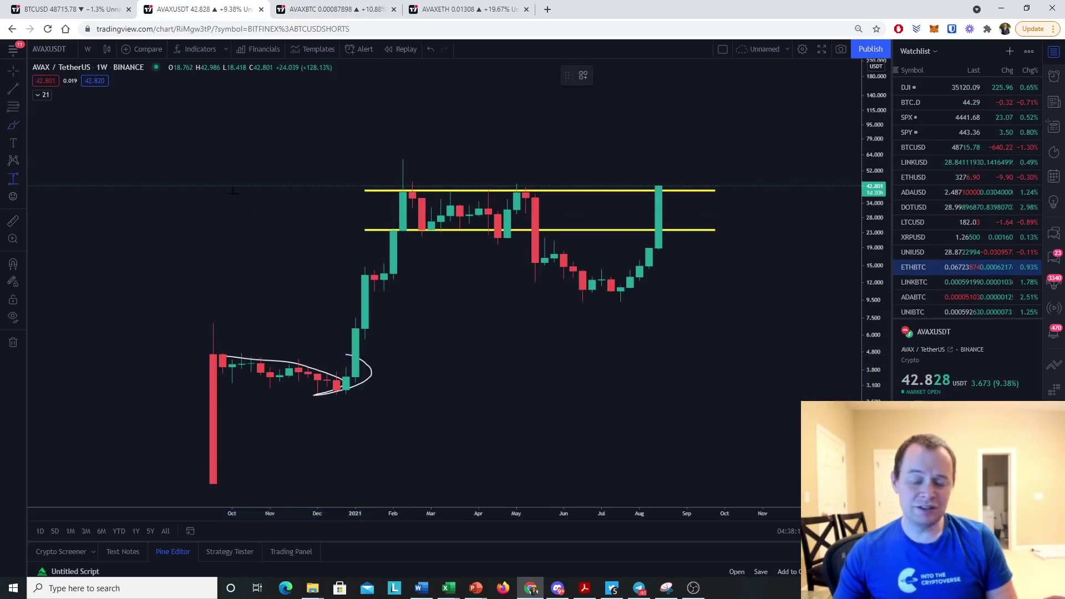
Step: Measure a 41.55% move above the last AVAX/USDT candle
left_click(658, 186)
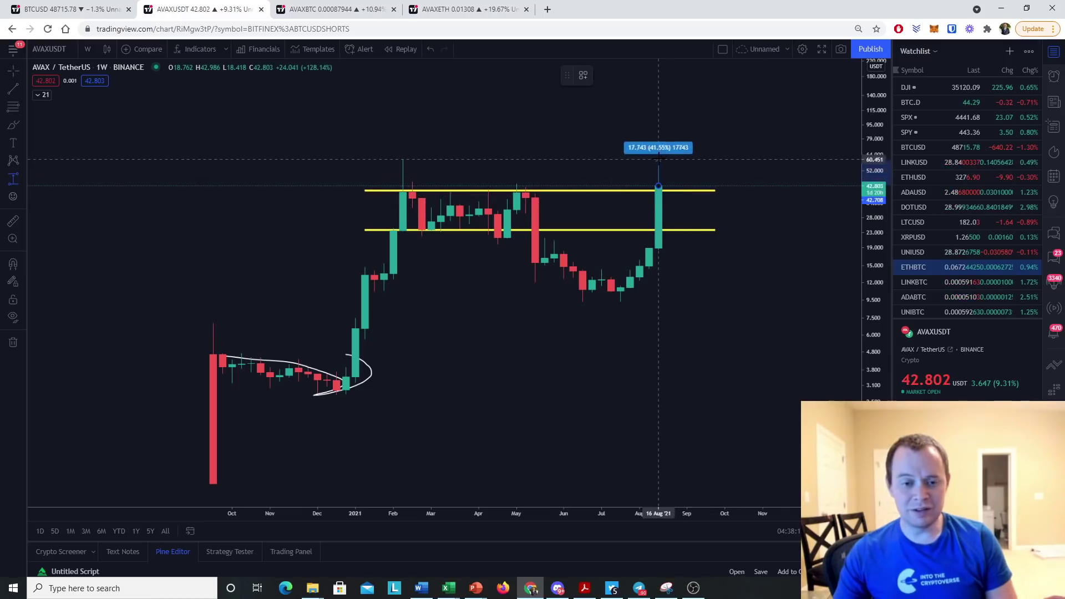
left_click(658, 159)
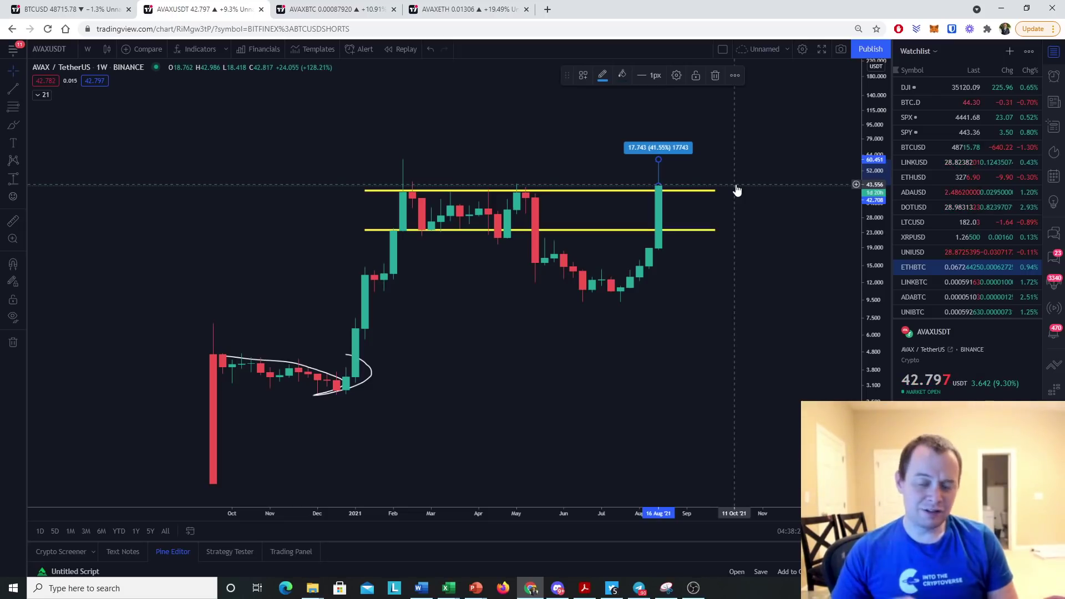
left_click(311, 6)
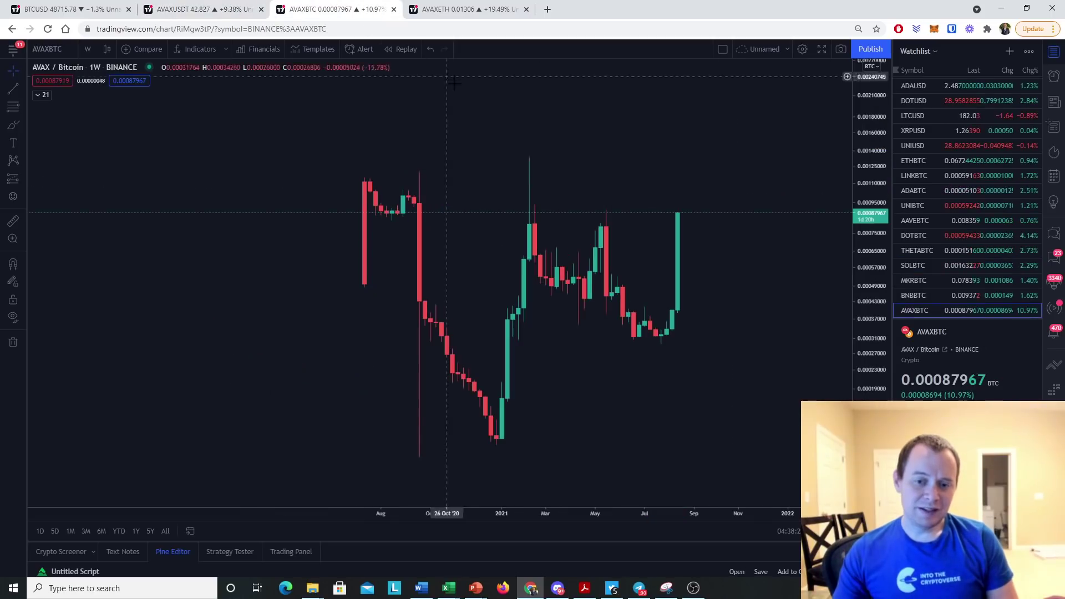
Step: On AVAX/BTC, draw a Price Range from the latest candle up 51.92% (0.00045449 BTC)
left_click(23, 179)
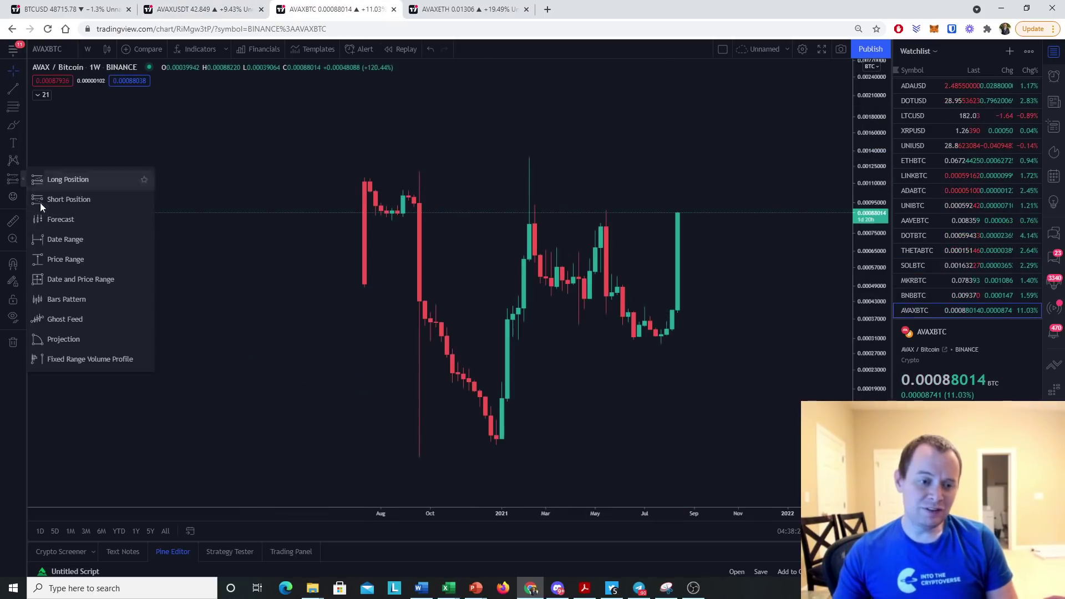
left_click(60, 258)
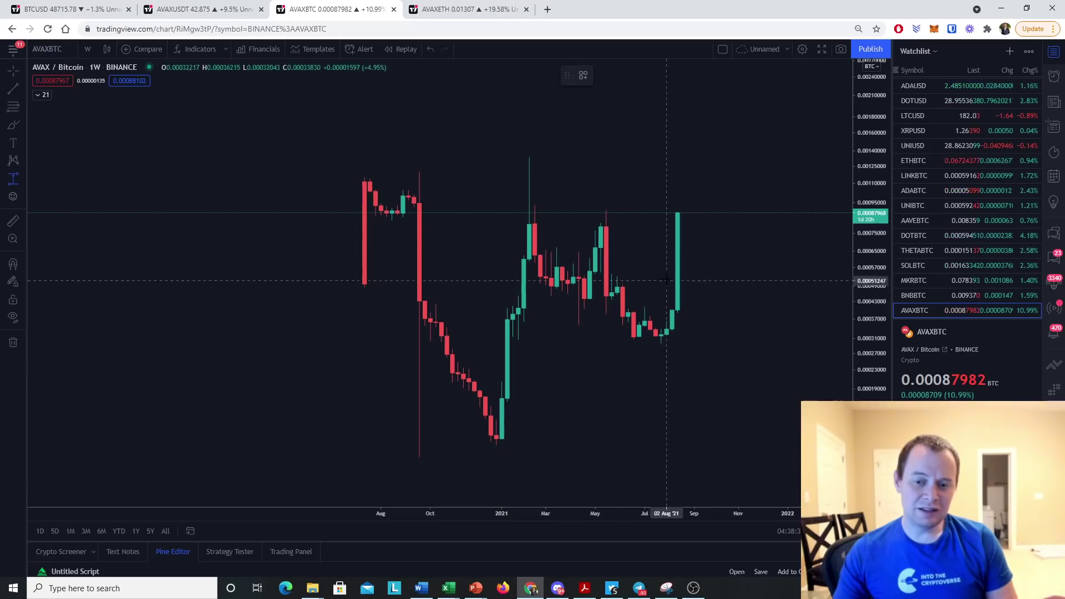
left_click(677, 214)
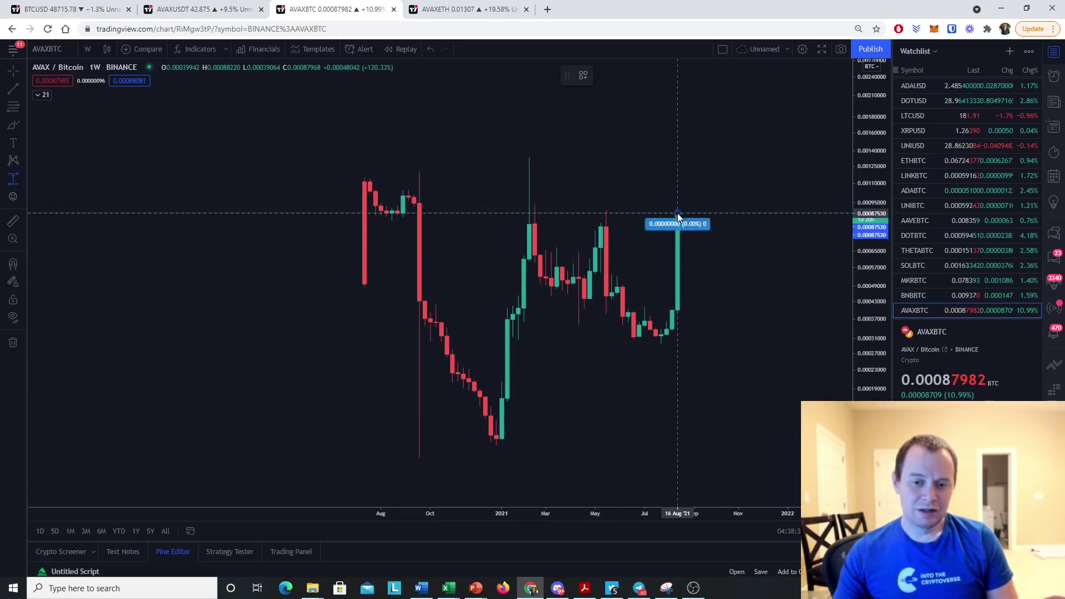
left_click(683, 158)
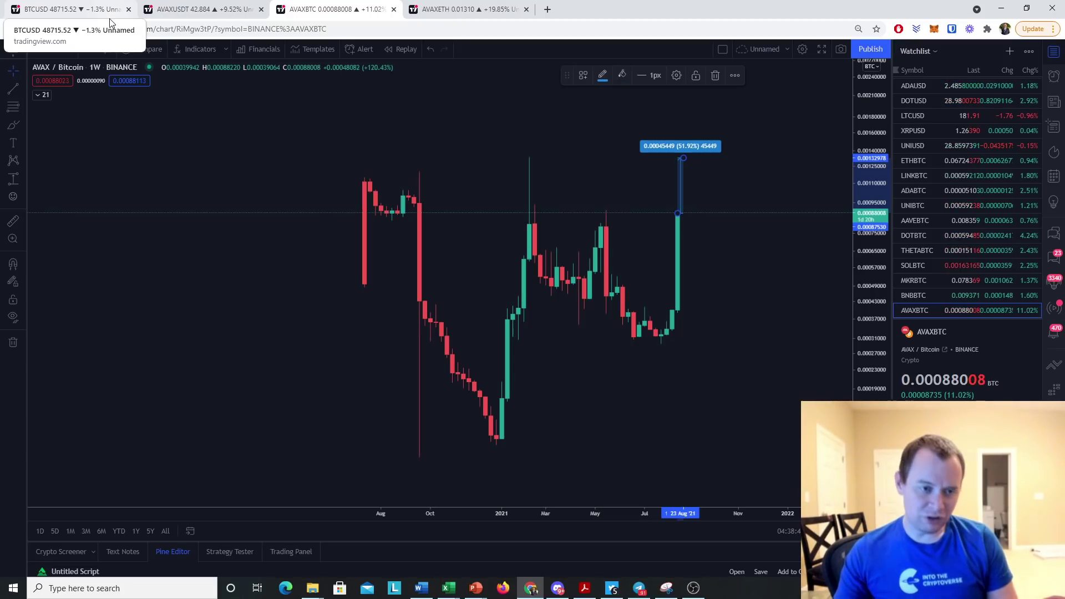
Step: Open the AVAX/ETH daily chart, then compress and pan it so the red and green zones fit
left_click(452, 11)
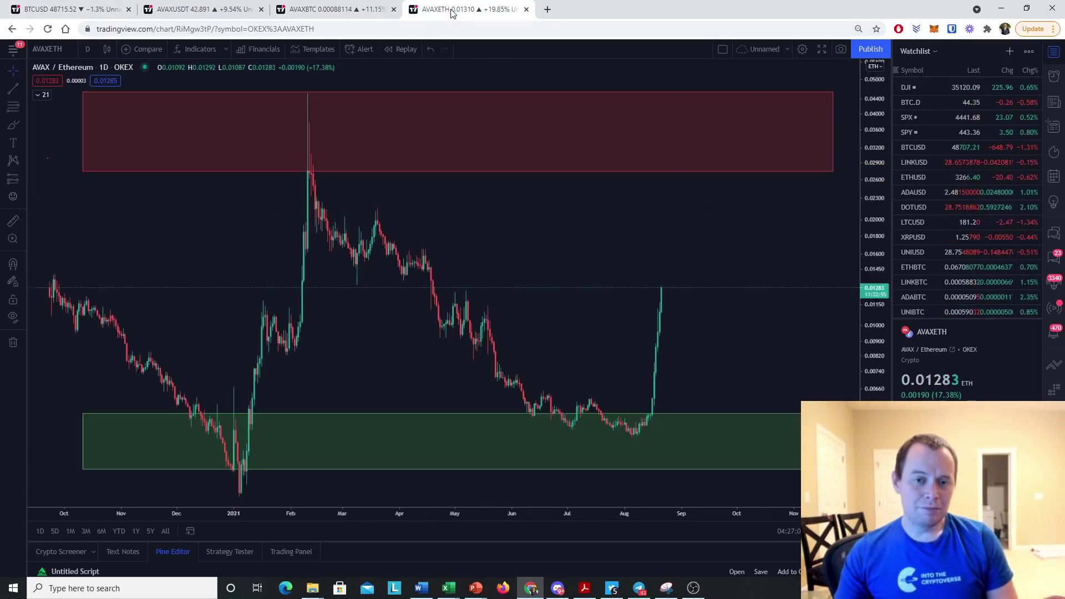
scroll(571, 297, "down", 2)
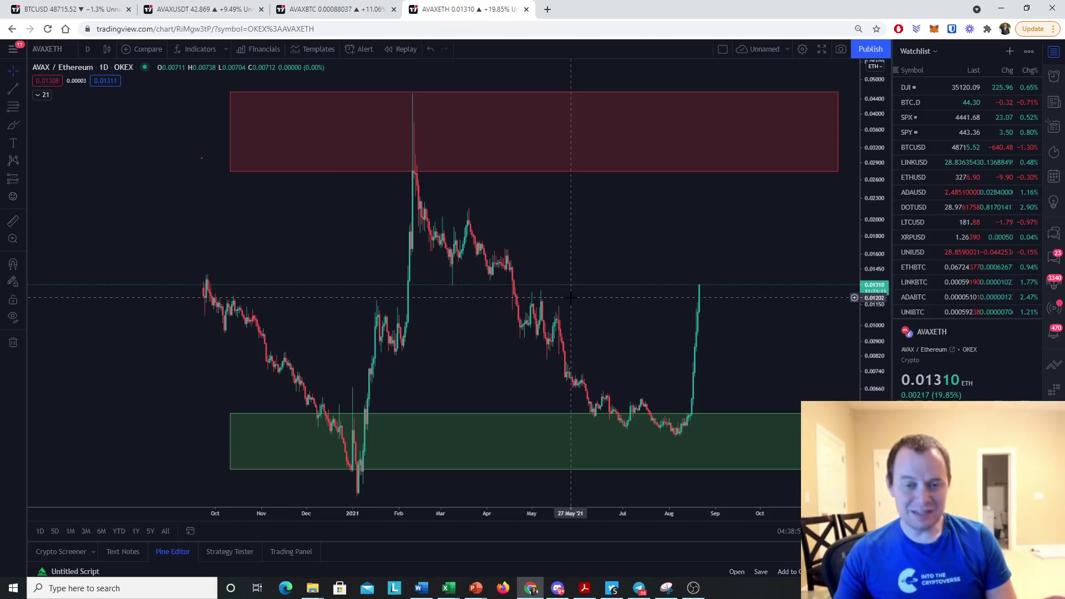
scroll(571, 298, "up", 2)
left_click_drag(873, 300, 871, 347)
left_click_drag(475, 295, 446, 324)
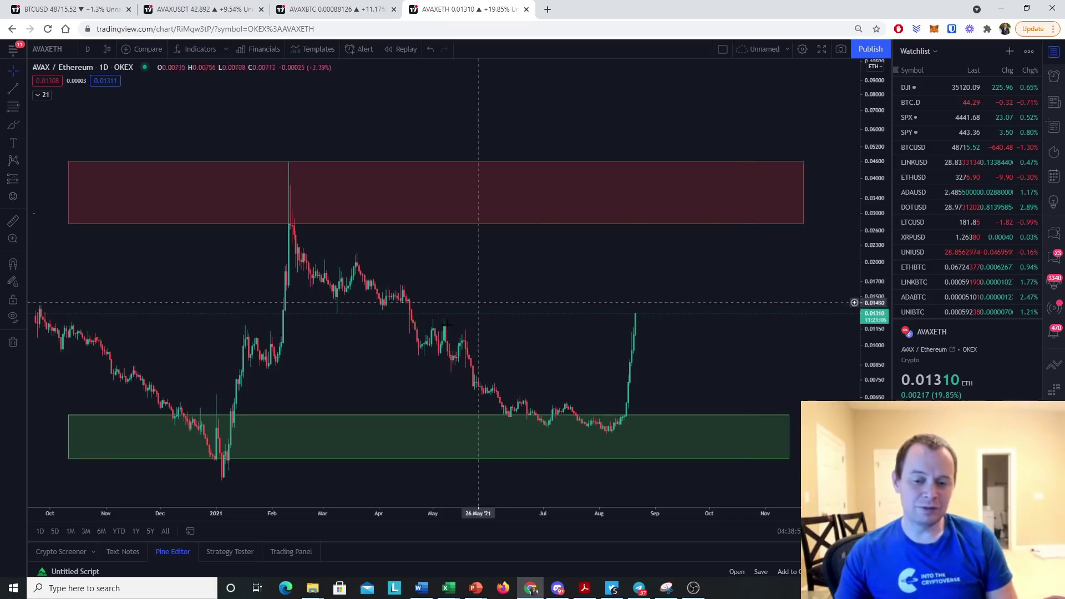
left_click(13, 125)
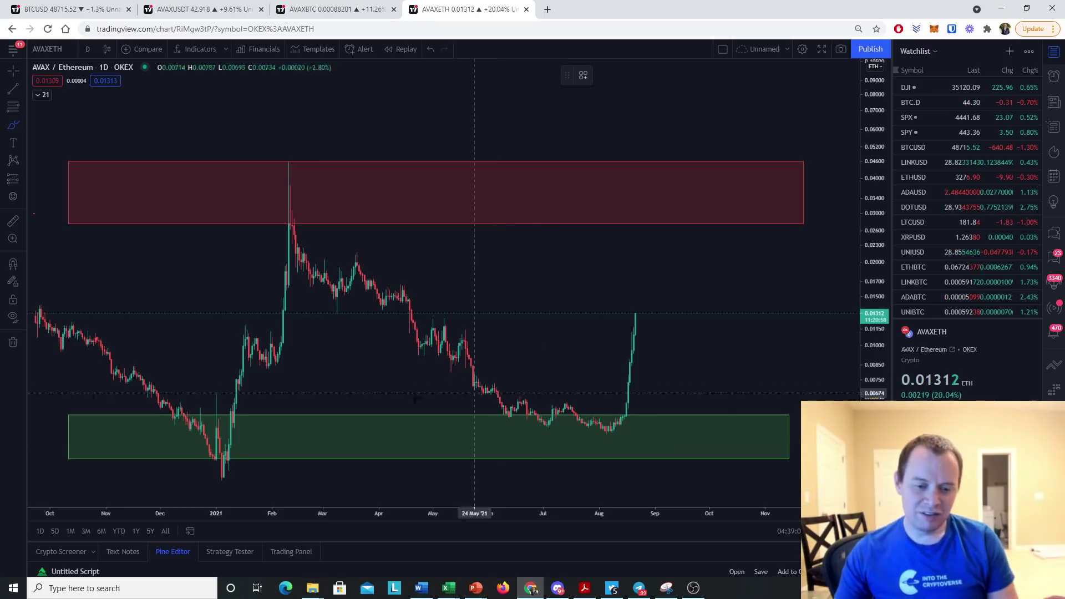
Step: Brush circles around the January 2021 low, June–August lows and February 2021 peak
mouse_move(234, 413)
left_mouse_down()
mouse_move(211, 423)
mouse_move(293, 431)
mouse_move(252, 419)
left_mouse_up()
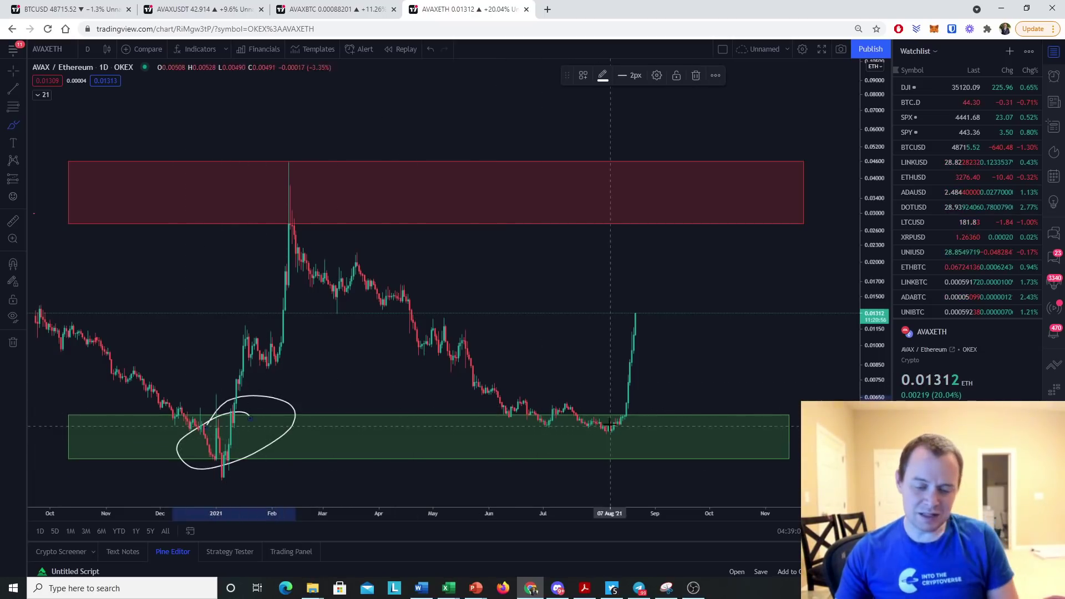
mouse_move(636, 409)
left_mouse_down()
mouse_move(638, 457)
mouse_move(530, 387)
left_mouse_up()
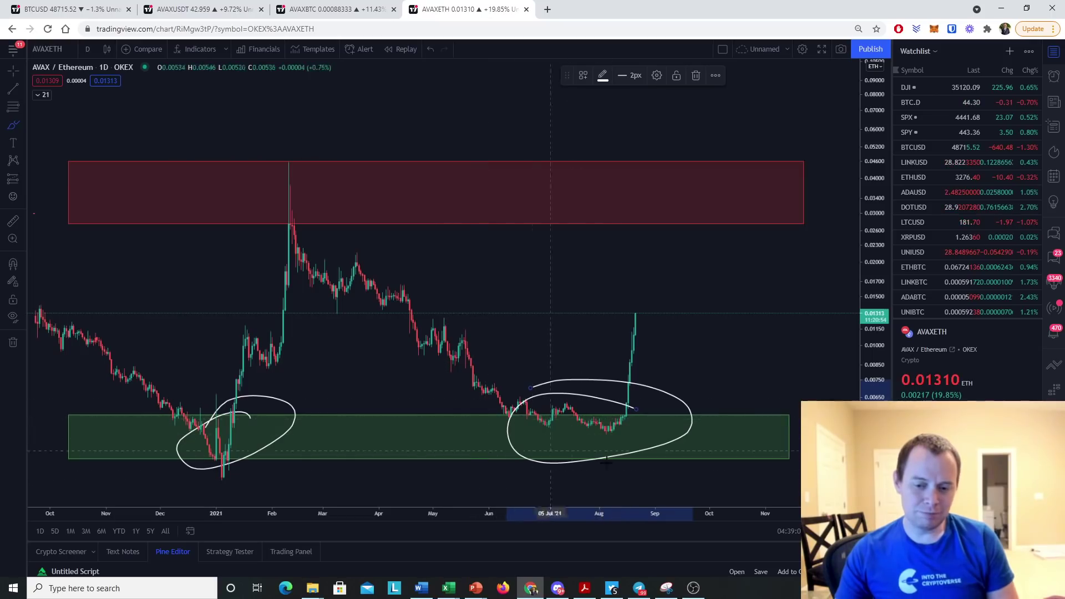
mouse_move(298, 153)
left_mouse_down()
mouse_move(261, 186)
mouse_move(300, 153)
left_mouse_up()
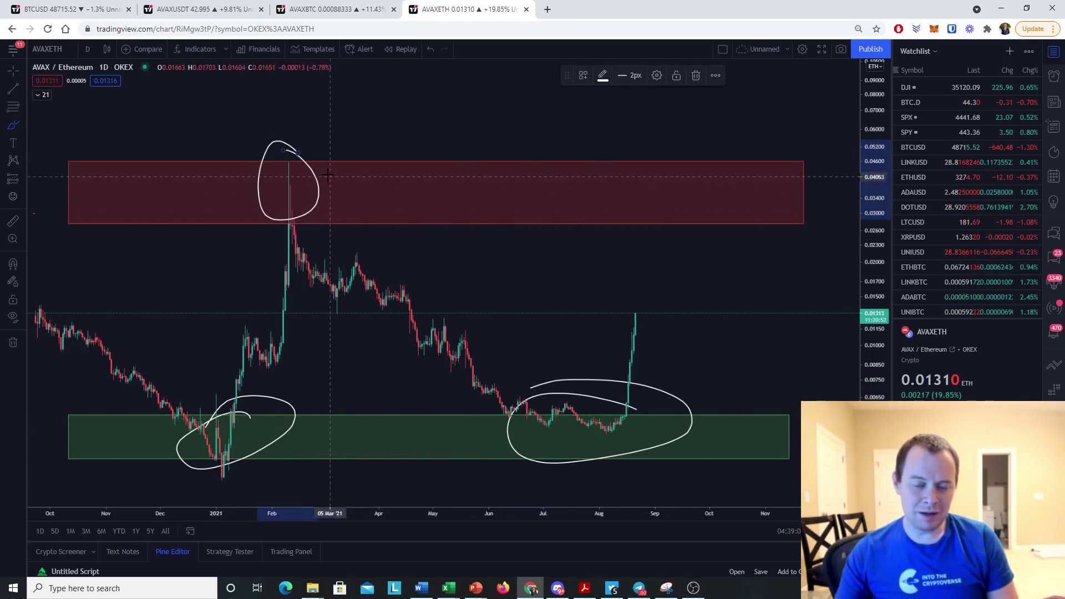
Step: Measure a 180.03% Price Range rise into the red zone and brush a projected path from its top
left_click(22, 179)
left_click(51, 259)
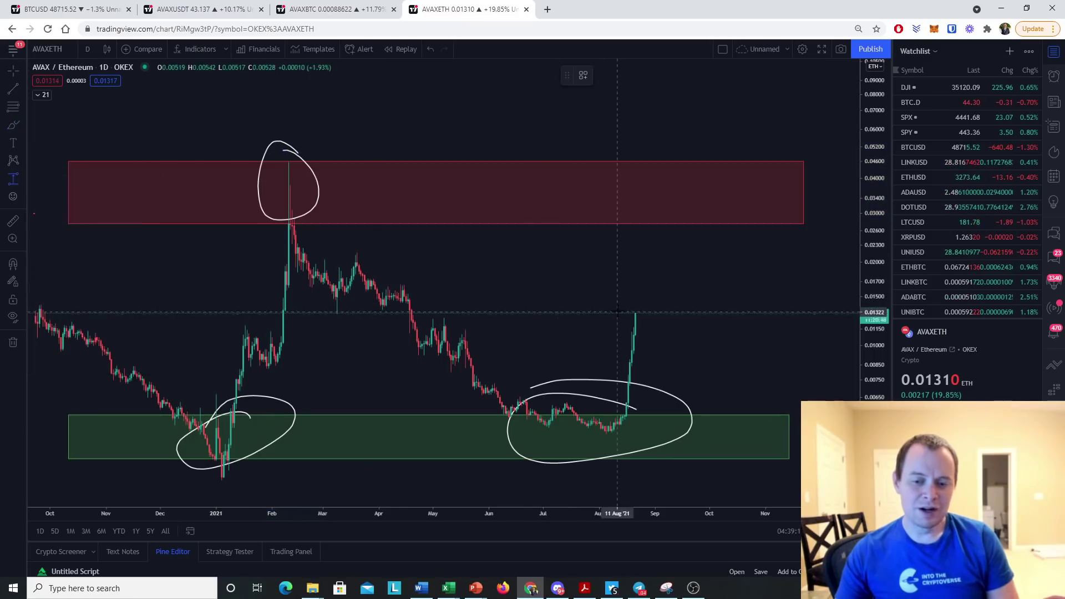
left_click(635, 312)
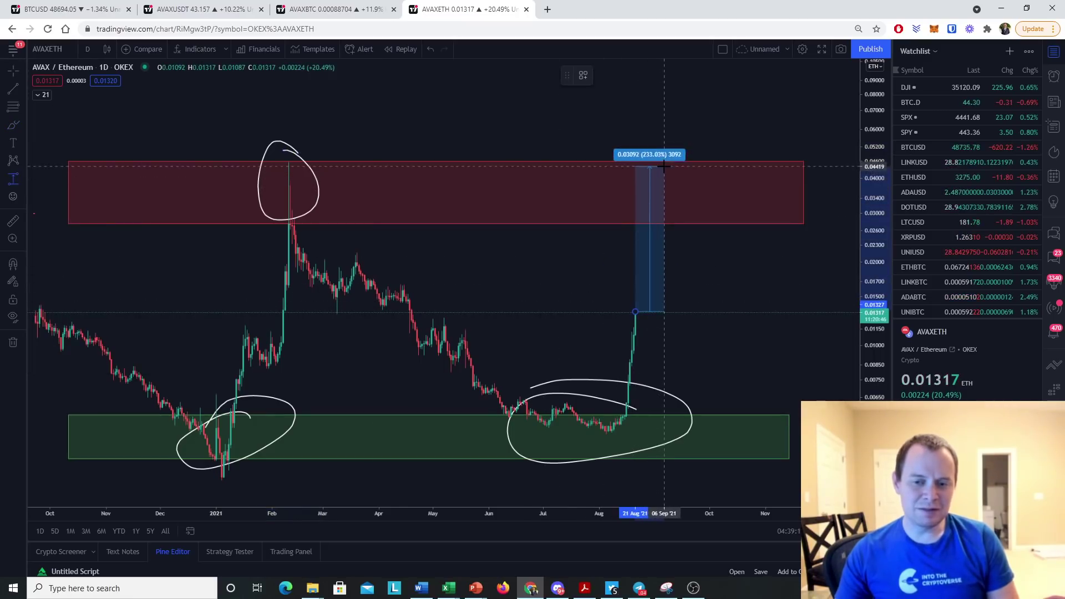
left_click(664, 187)
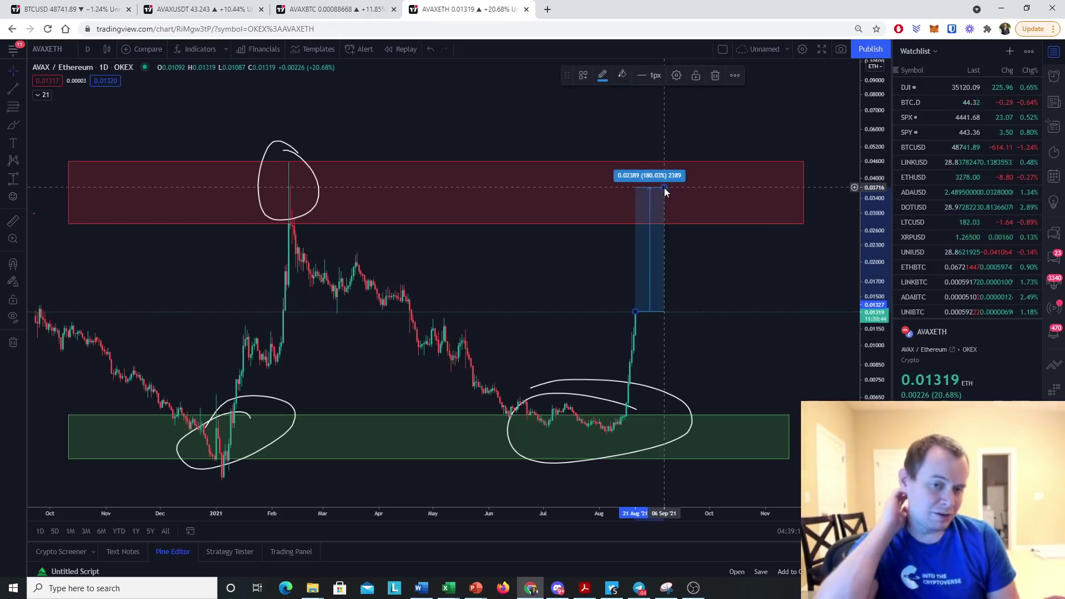
left_click(12, 127)
mouse_move(660, 188)
left_mouse_down()
mouse_move(764, 333)
mouse_move(805, 347)
mouse_move(792, 300)
left_mouse_up()
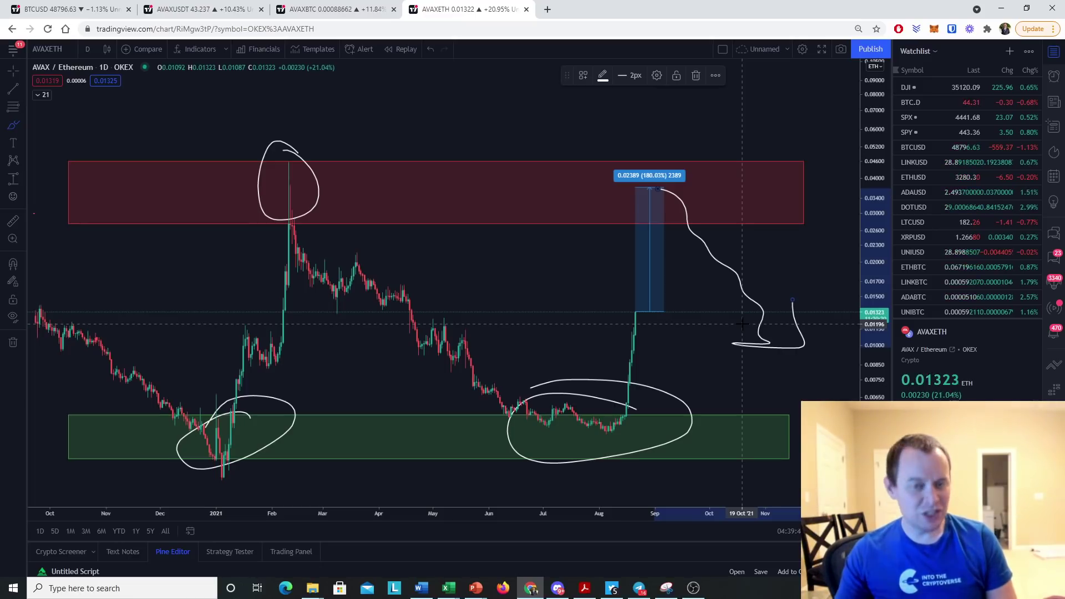
Step: On AVAX/USDT, stretch the price scale and pan to recentre the recent candles
left_click(200, 9)
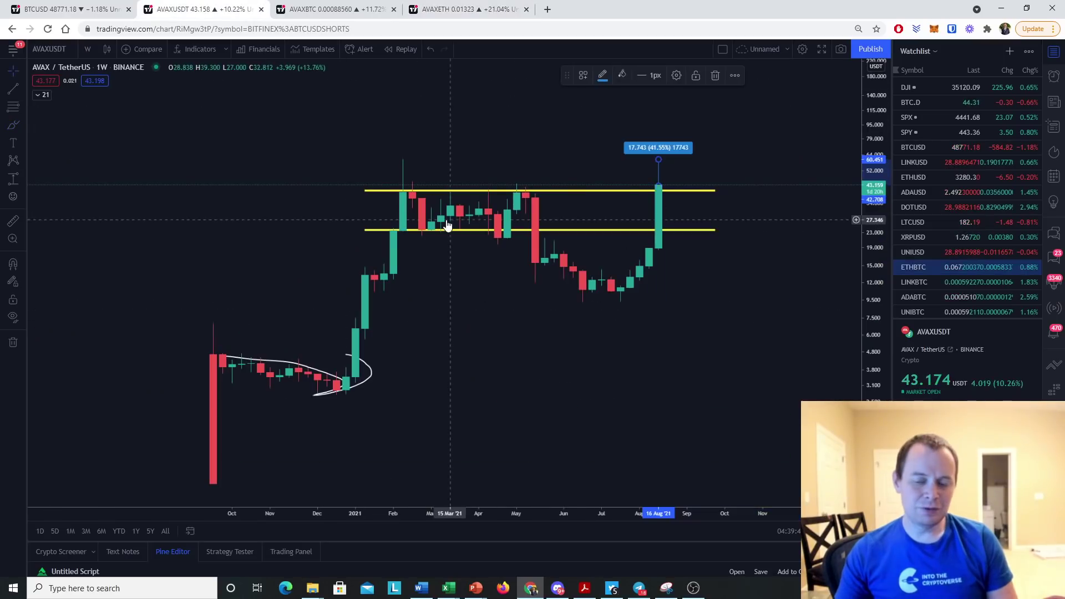
left_click_drag(879, 395, 879, 381)
scroll(443, 277, "up", 2)
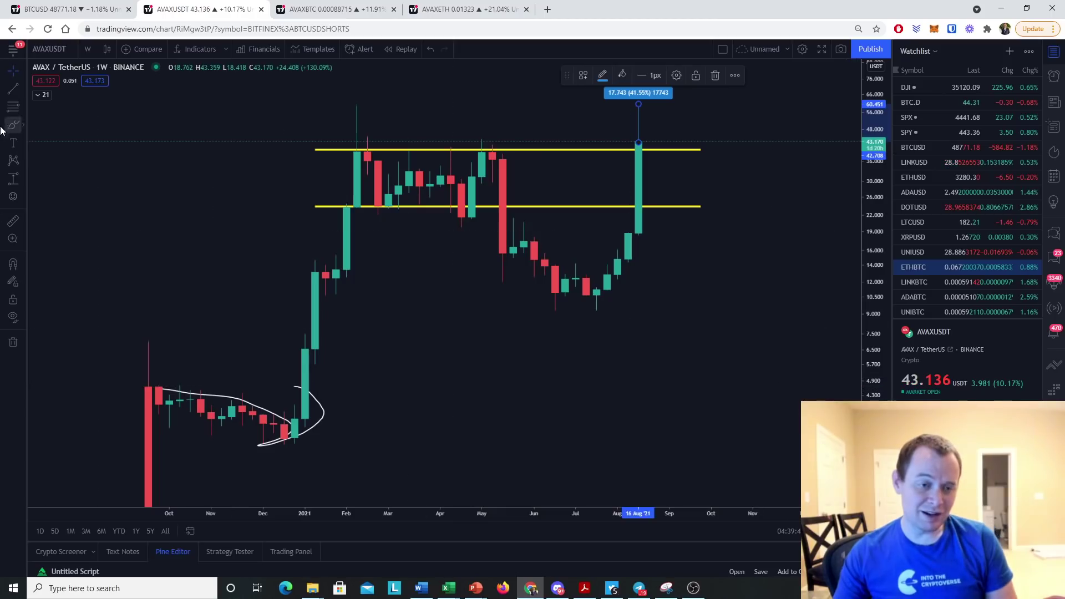
left_click(21, 70)
scroll(444, 278, "up", 2)
left_click_drag(556, 349, 605, 388)
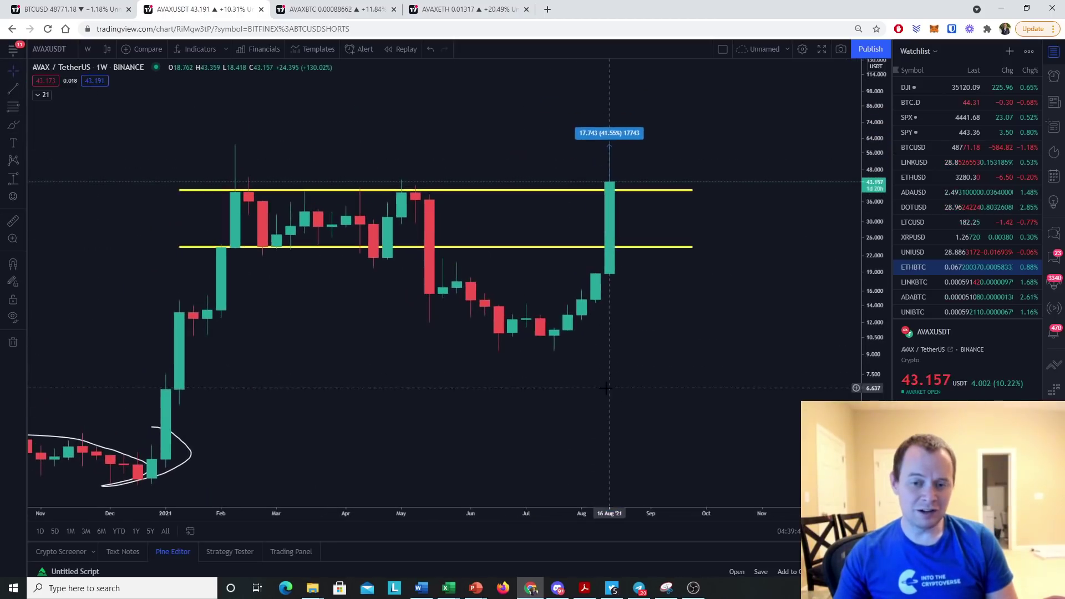
Step: Delete the 41.55% measurement and switch to the BTC/USD chart
left_click(625, 135)
key("Delete")
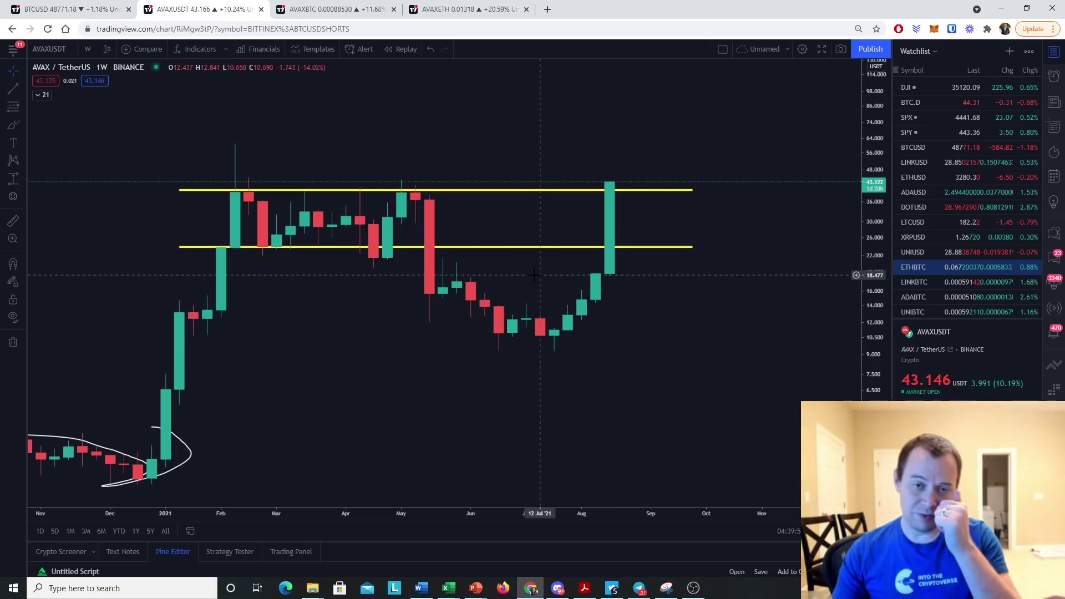
left_click_drag(508, 366, 547, 365)
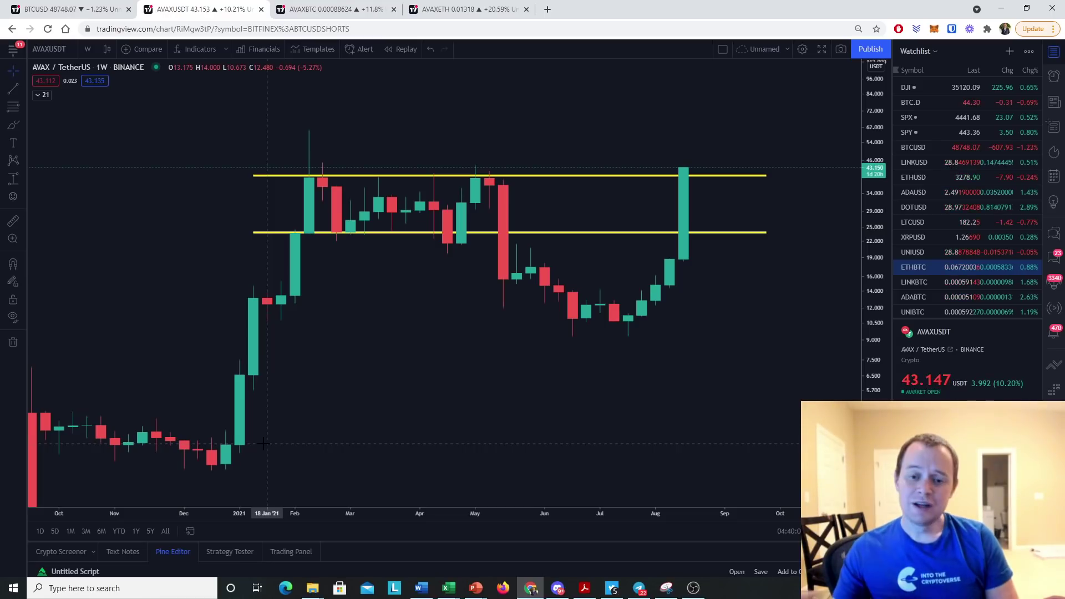
left_click(50, 9)
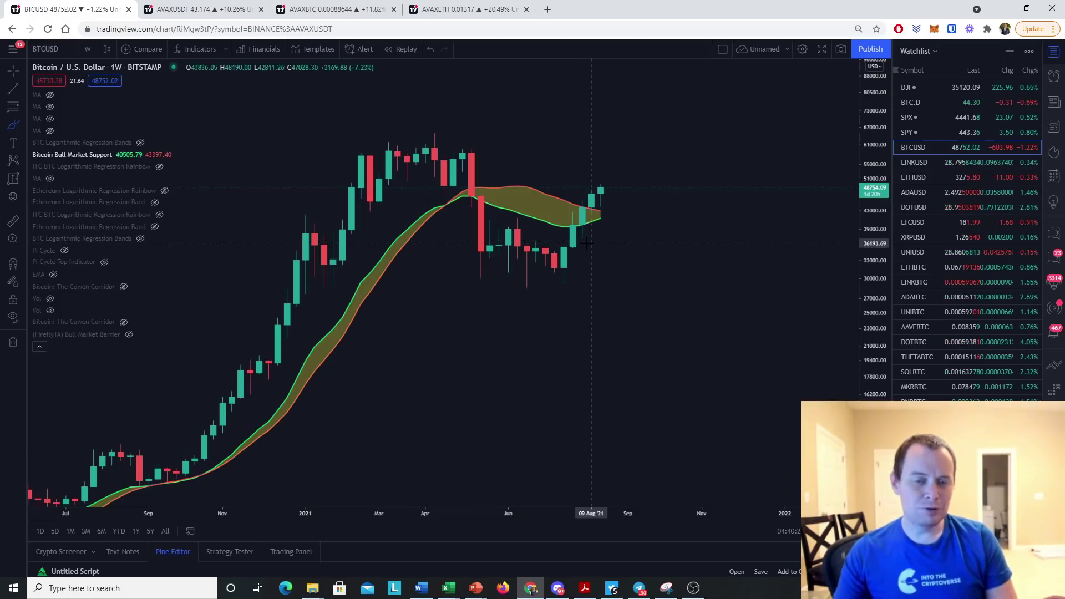
Step: Expand the drawing tools flyout beside the Brush tool on the BTC/USD weekly chart
left_click(17, 128)
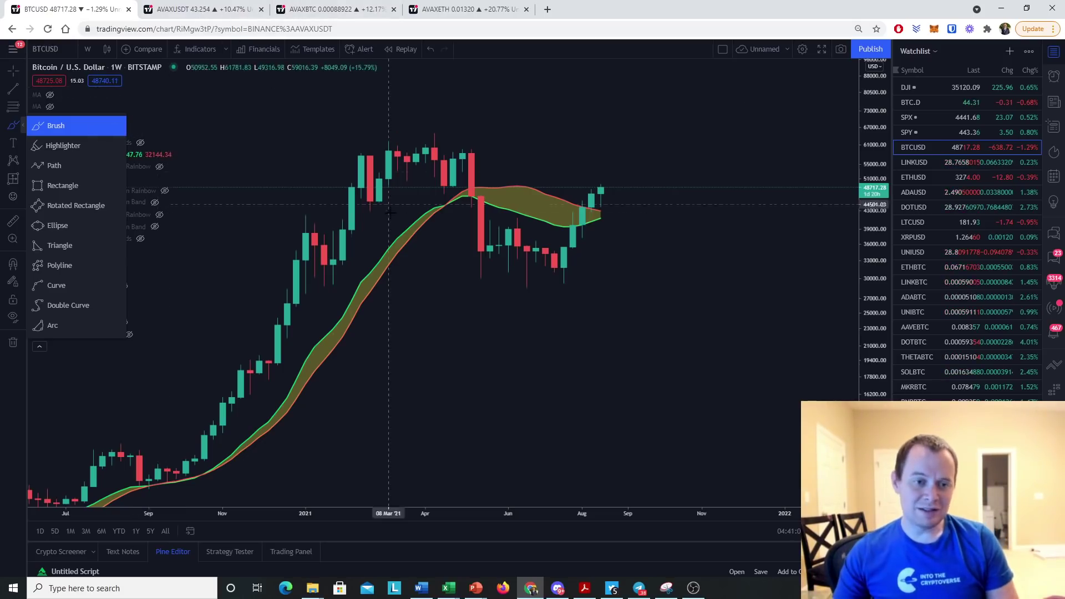
Step: Zoom the BTC/USD chart out to 2019 and select the Brush tool
scroll(396, 411, "down", 5)
scroll(396, 411, "down", 2)
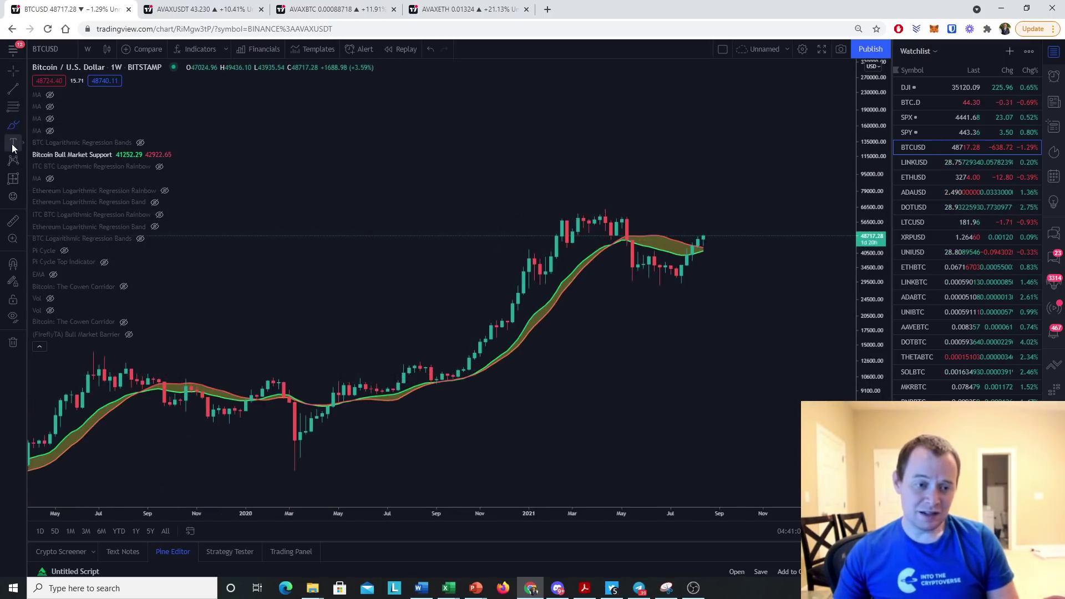
left_click(21, 127)
left_click(48, 122)
Step: Circle the August 2020, latest and Aug–Oct 2020 candles, then sketch the late-2020 rally curve
mouse_move(425, 352)
left_mouse_down()
mouse_move(412, 374)
mouse_move(441, 361)
left_mouse_up()
mouse_move(703, 222)
left_mouse_down()
mouse_move(683, 236)
mouse_move(720, 226)
left_mouse_up()
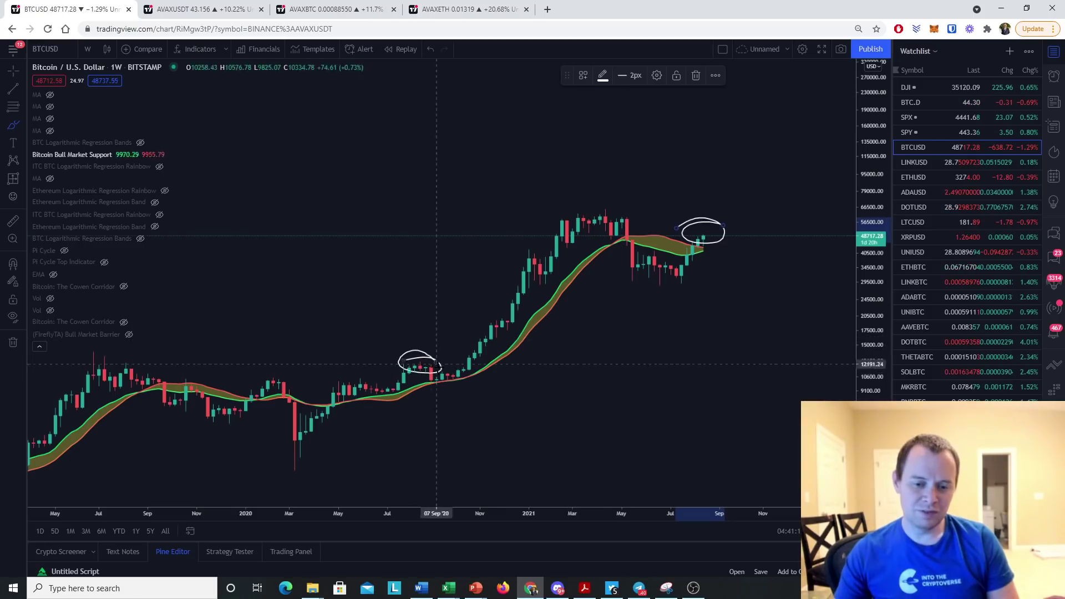
mouse_move(453, 371)
left_mouse_down()
mouse_move(478, 381)
mouse_move(424, 410)
left_mouse_up()
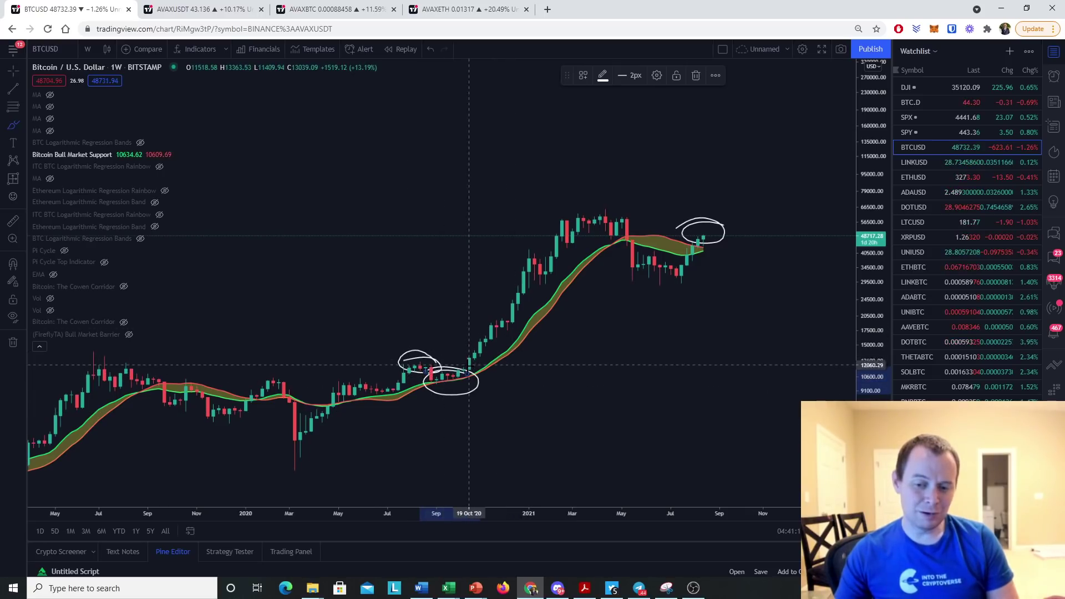
mouse_move(470, 363)
left_mouse_down()
mouse_move(504, 303)
mouse_move(469, 285)
left_mouse_up()
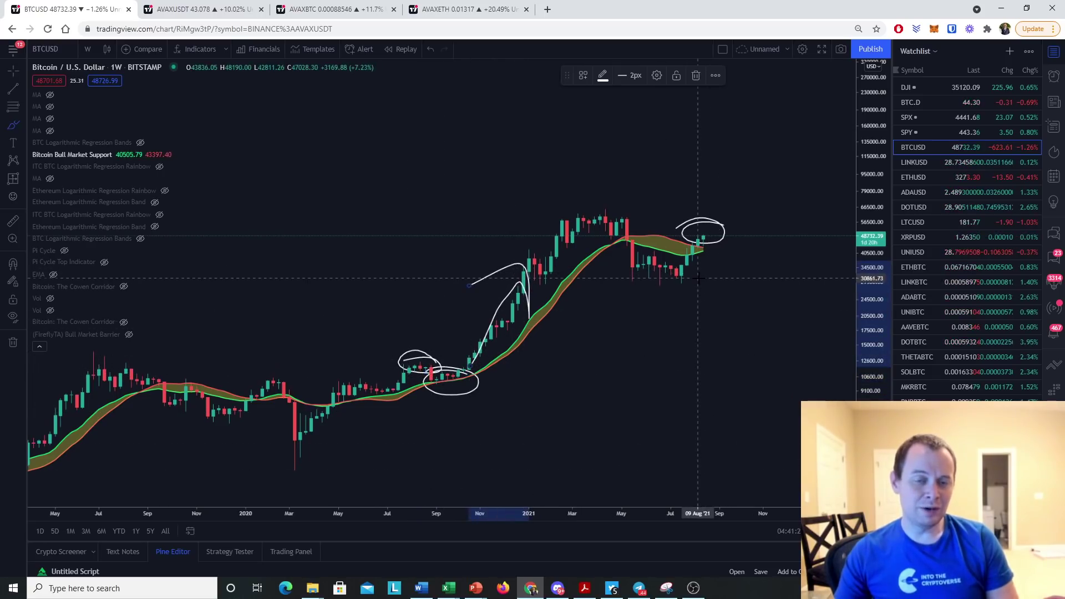